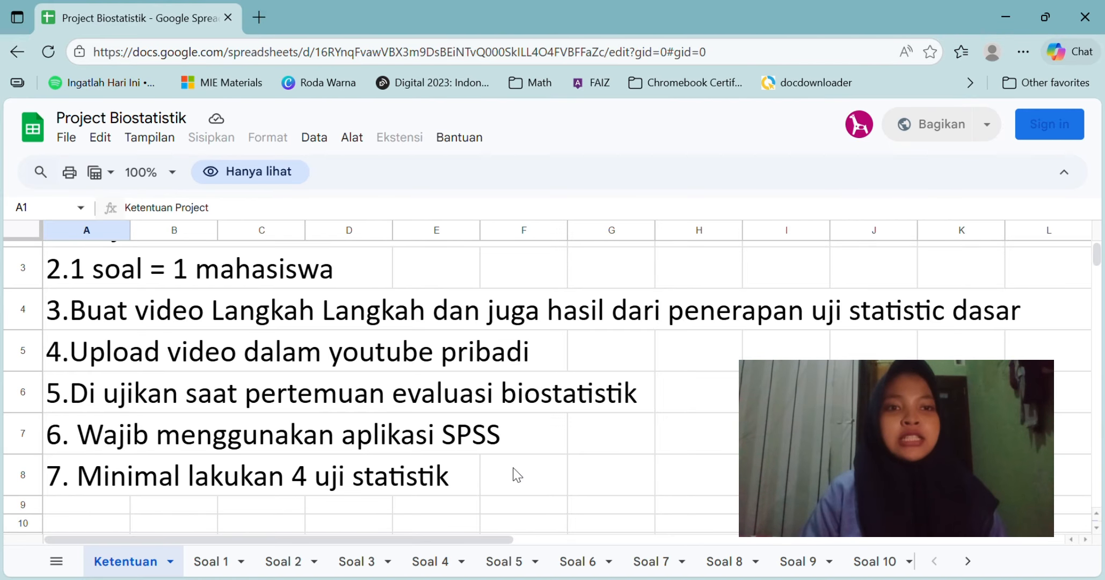
Step: Open the Soal 3 sheet and copy the Gold, CT and Xray values in B6:D15
click(361, 562)
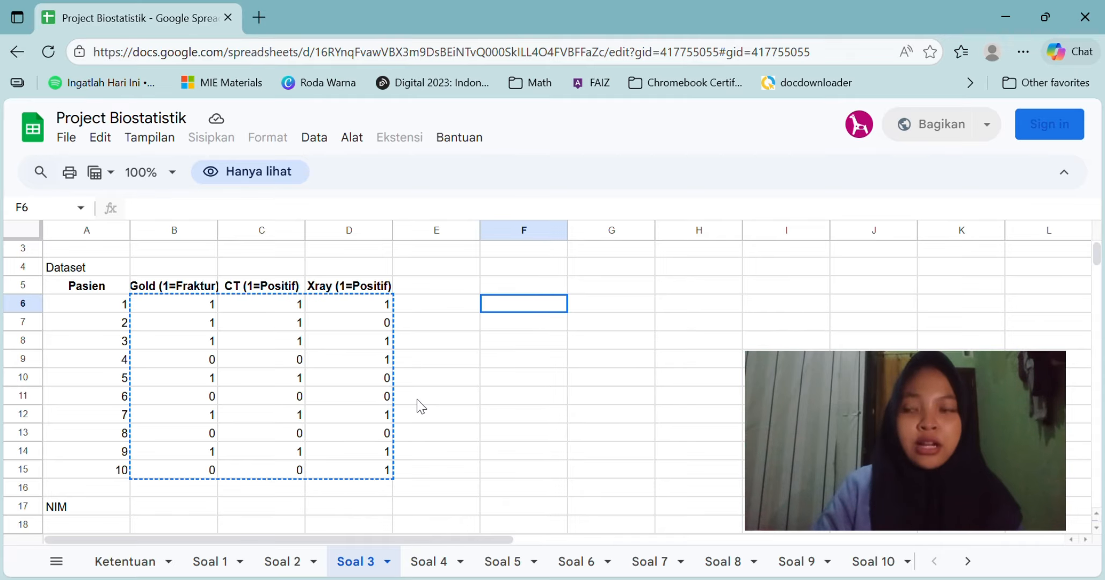
key(ctrl+c)
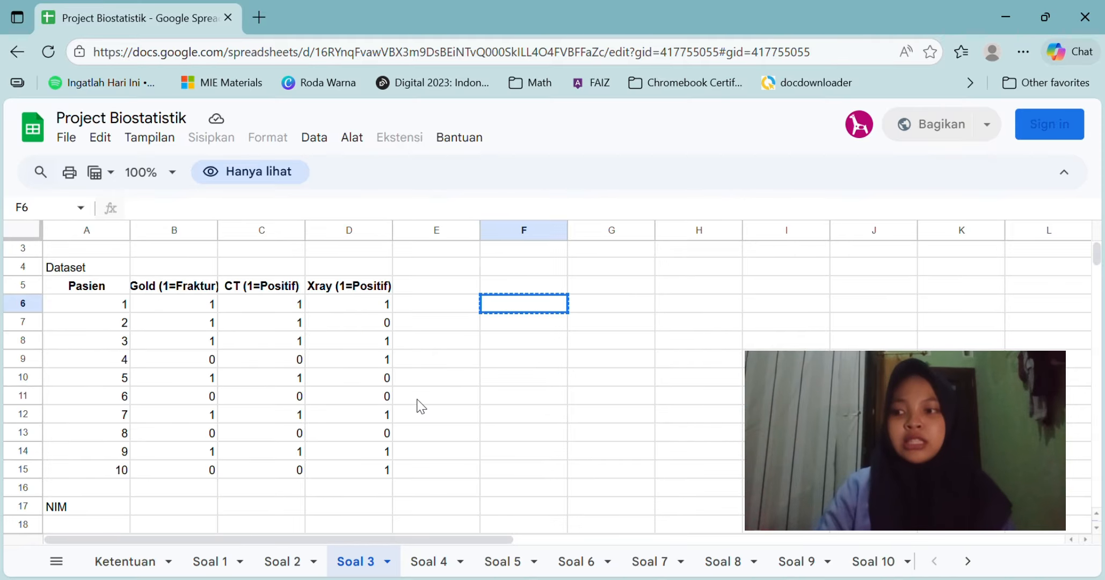
scroll(418, 405, up, 2)
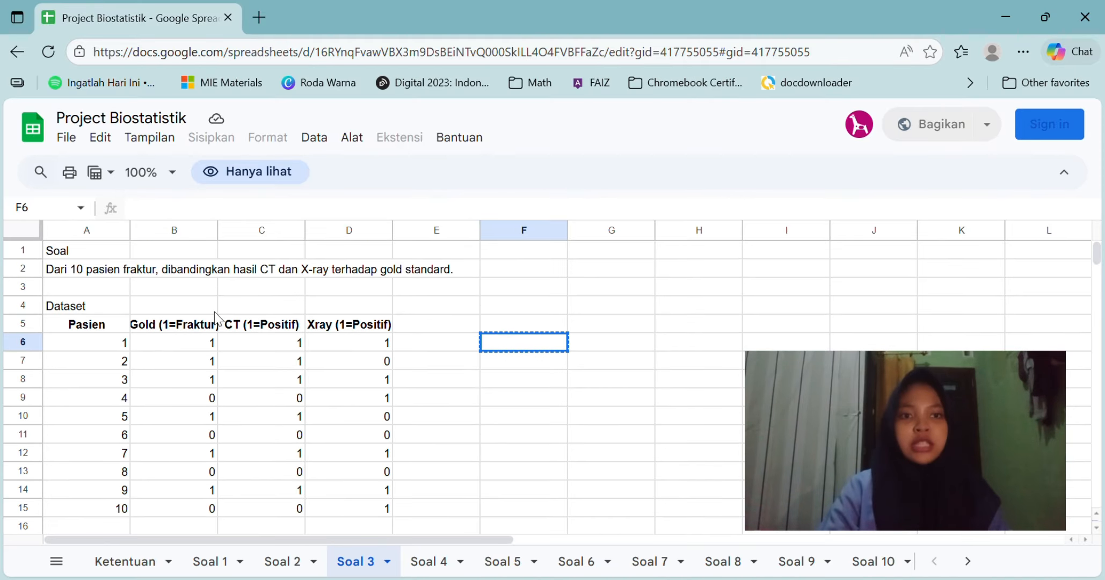
click(193, 338)
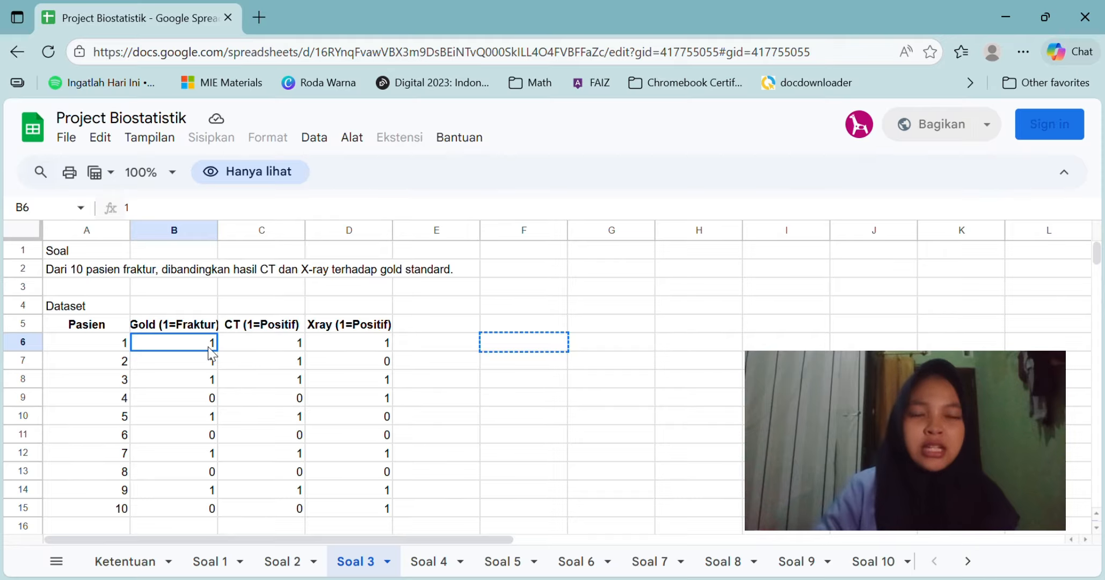
drag(195, 341, 384, 505)
key(ctrl+c)
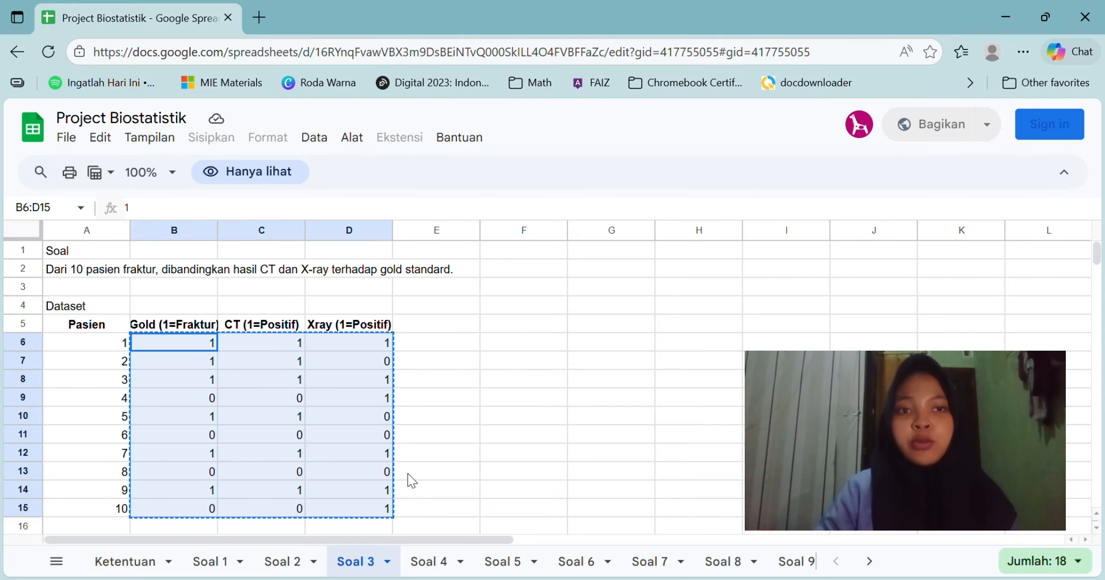
Step: Launch IBM SPSS Statistics 25, dismiss the welcome dialog, and paste the copied values into the empty dataset
key(super+s)
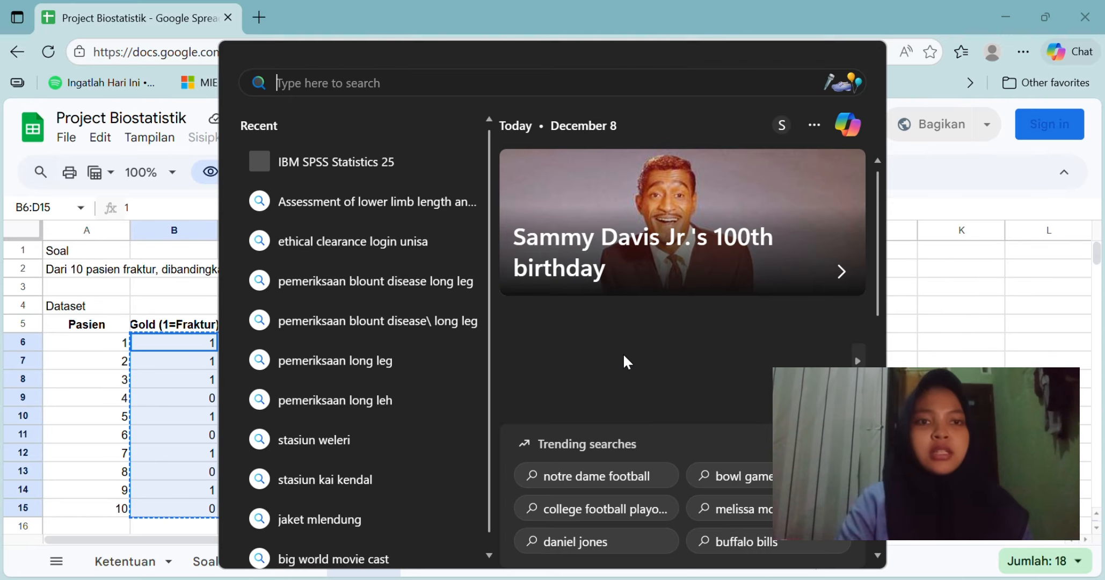
click(401, 163)
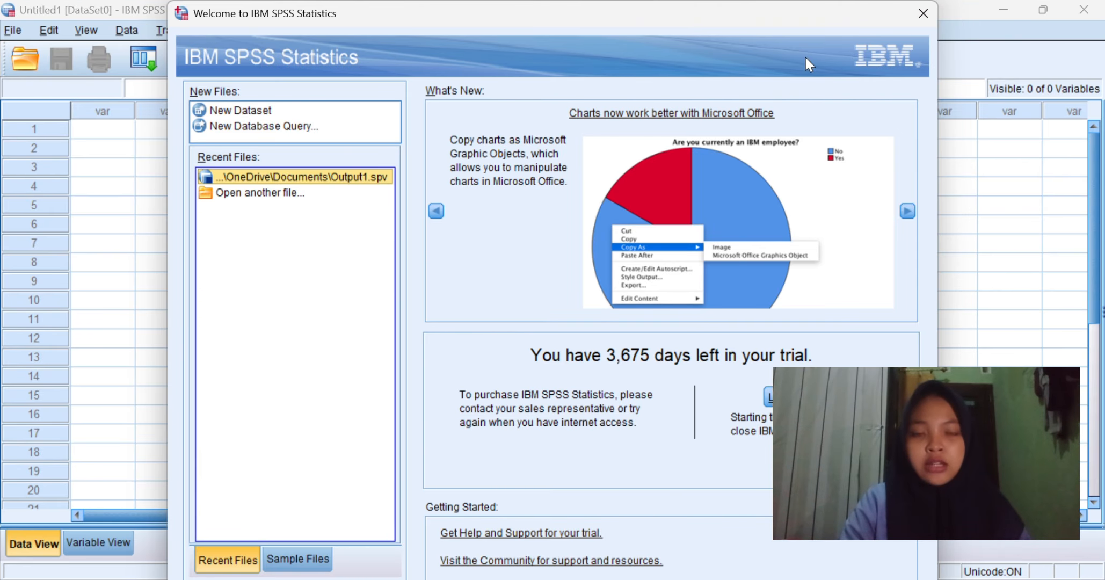
click(920, 13)
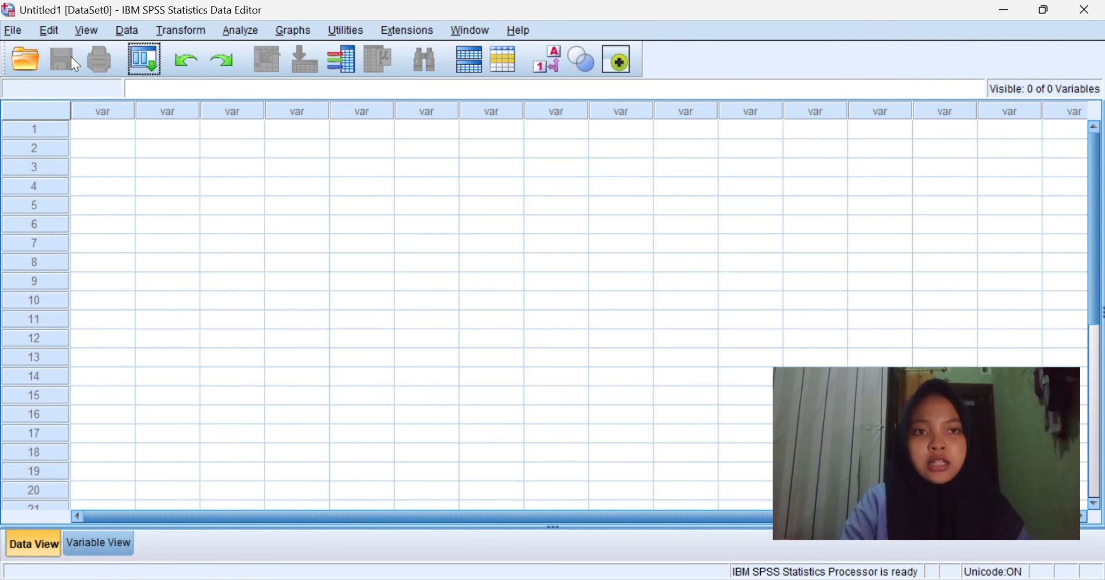
click(125, 133)
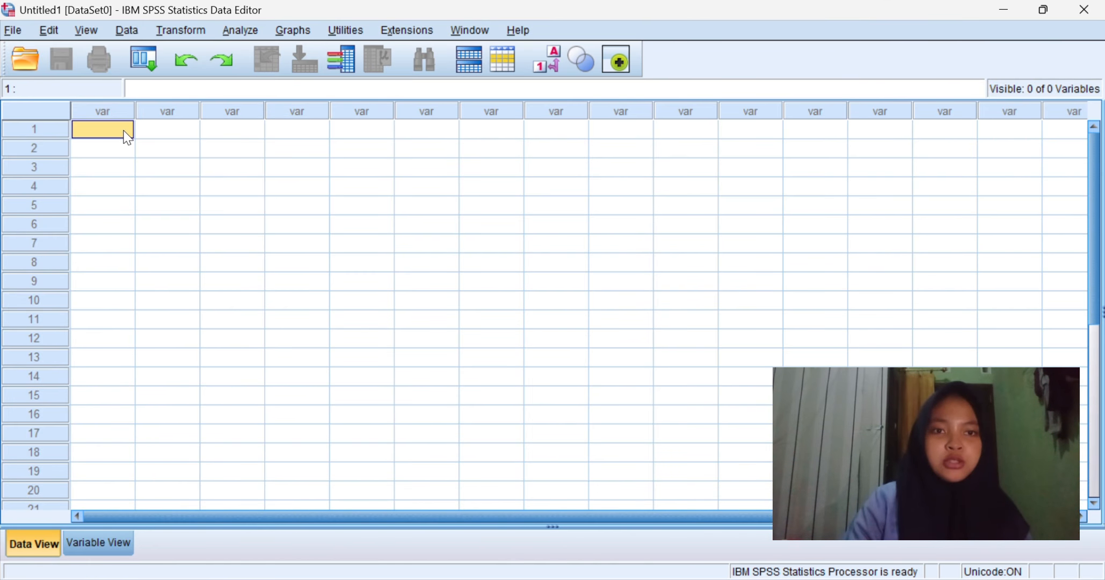
key(ctrl+v)
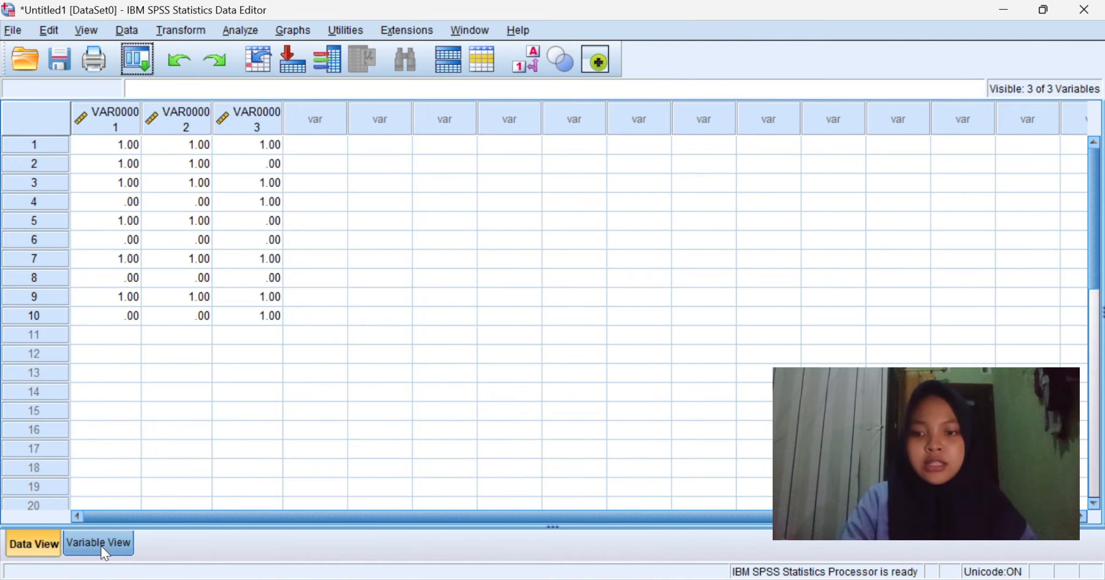
Step: Rename the three variables to Gols_Standar, CT and XRAY
click(99, 543)
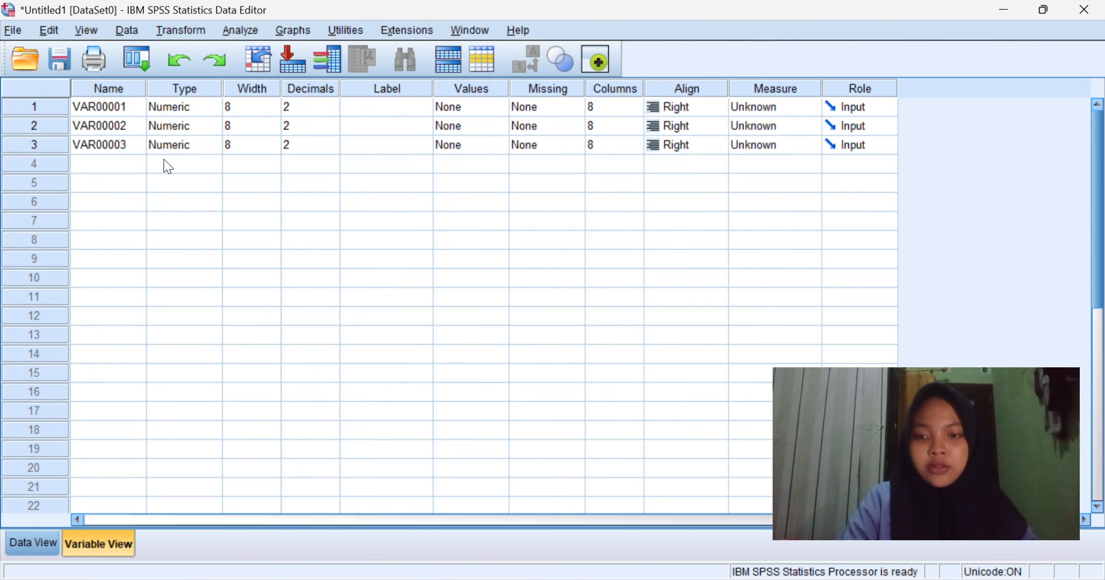
click(128, 109)
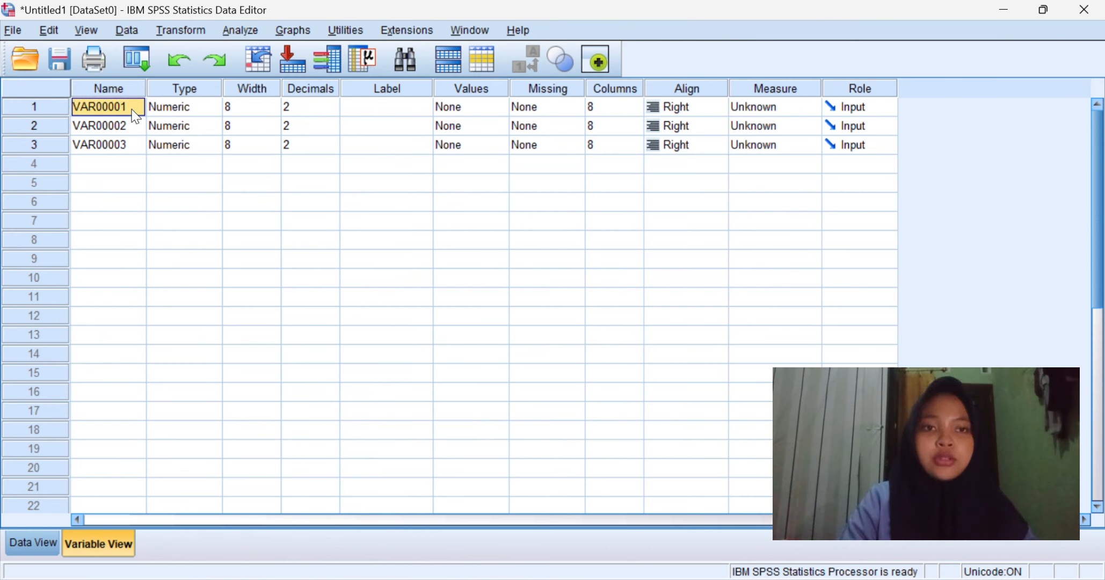
key(BackSpace)
text(Gols)
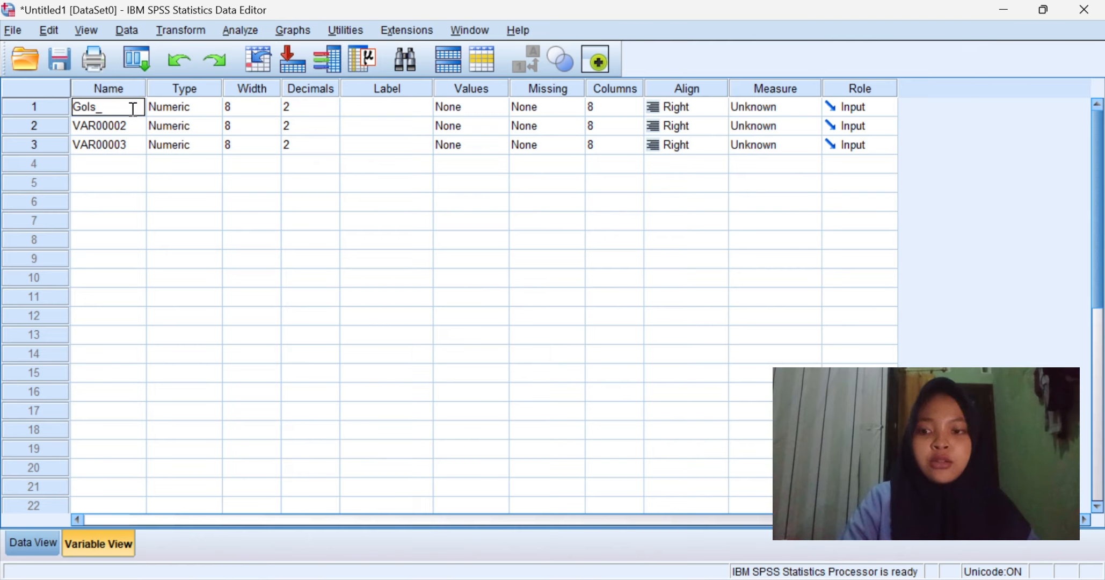
text(_Standar)
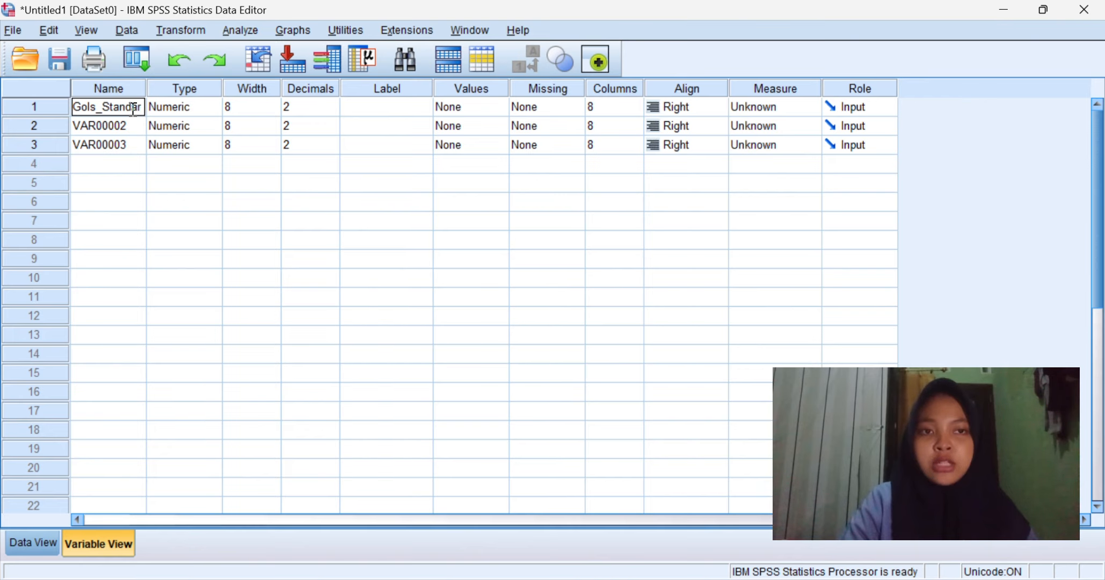
key(Return)
key(BackSpace)
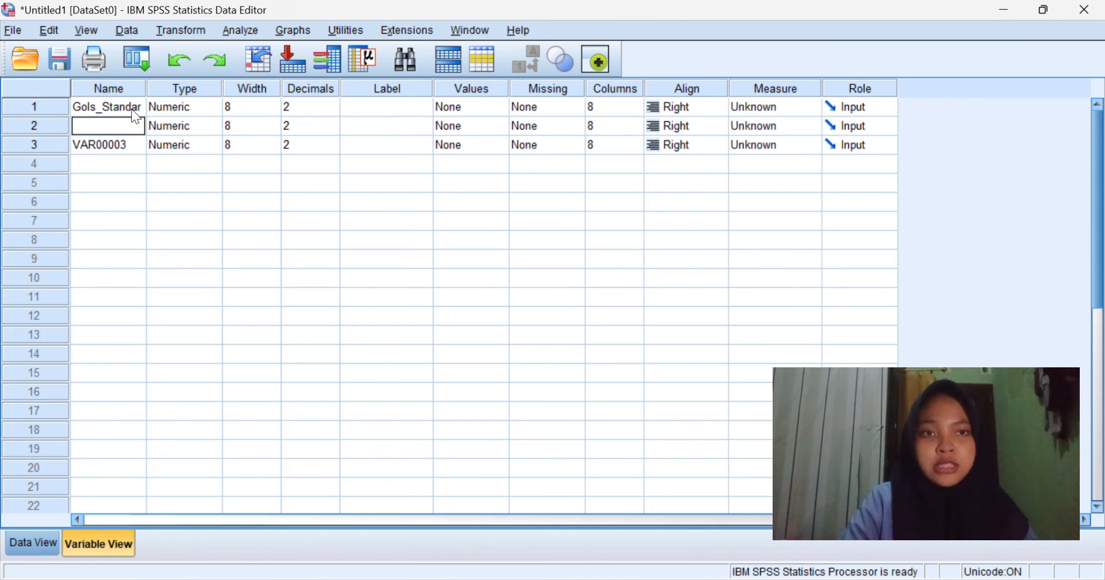
text(CT)
key(Return)
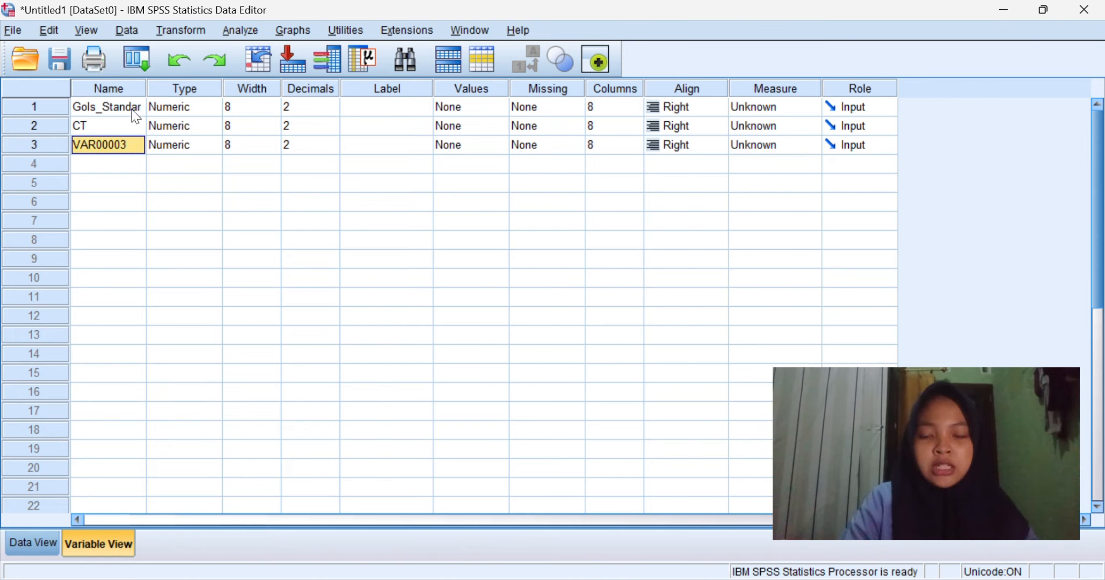
key(BackSpace)
text(XRAY)
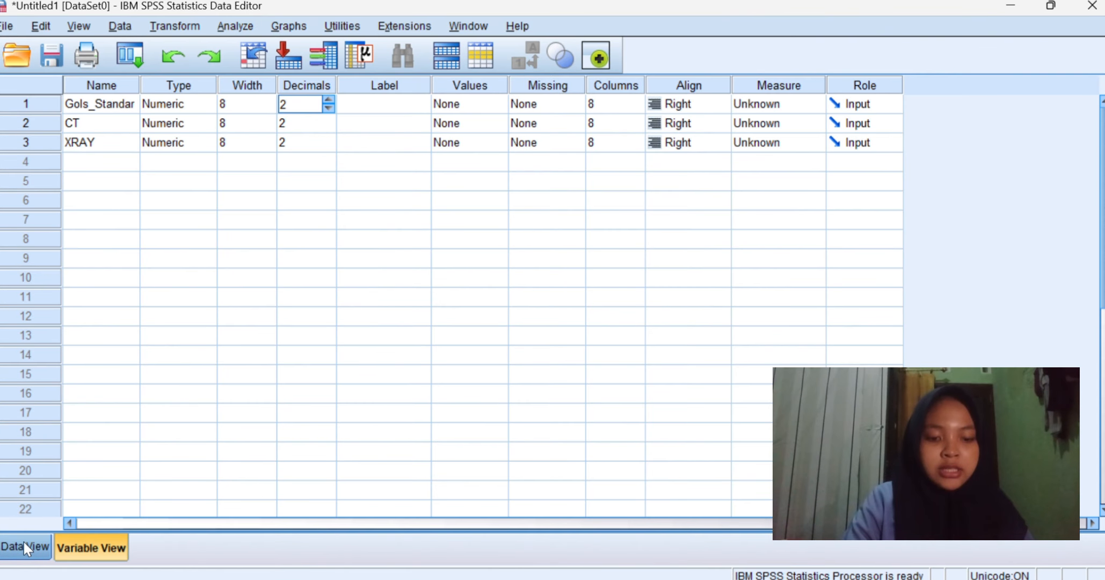
Step: Run Descriptives on Gols_Standar, CT and XRAY
click(30, 546)
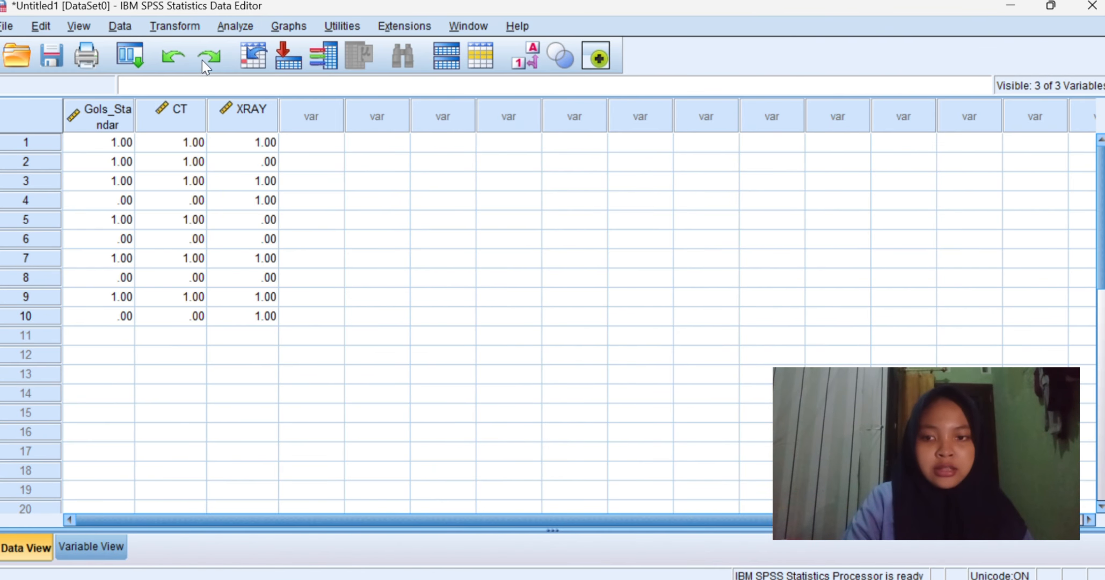
click(239, 27)
mouse_move(311, 25)
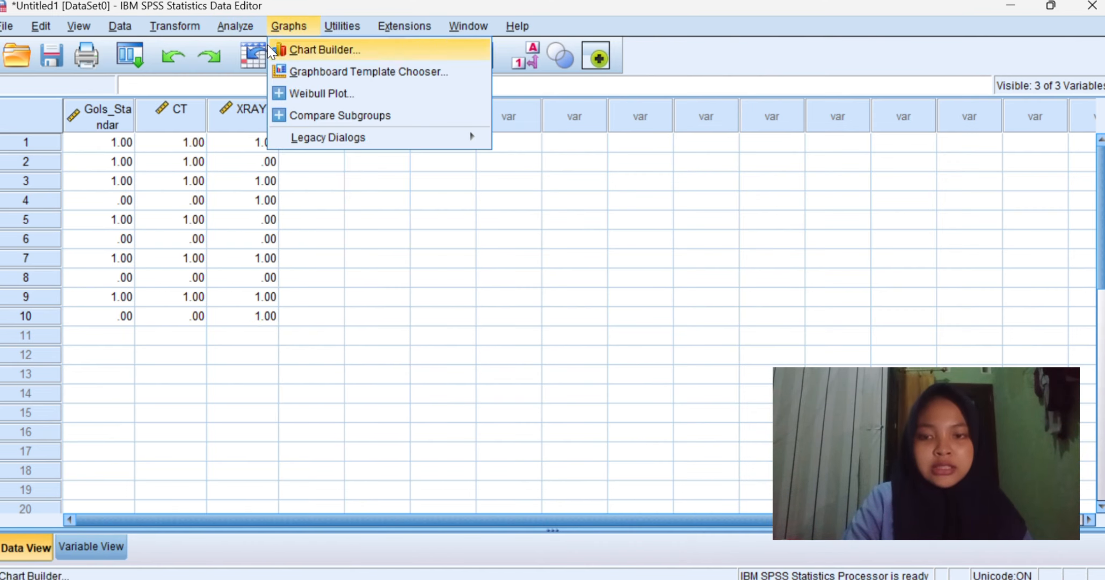
mouse_move(227, 31)
mouse_move(293, 70)
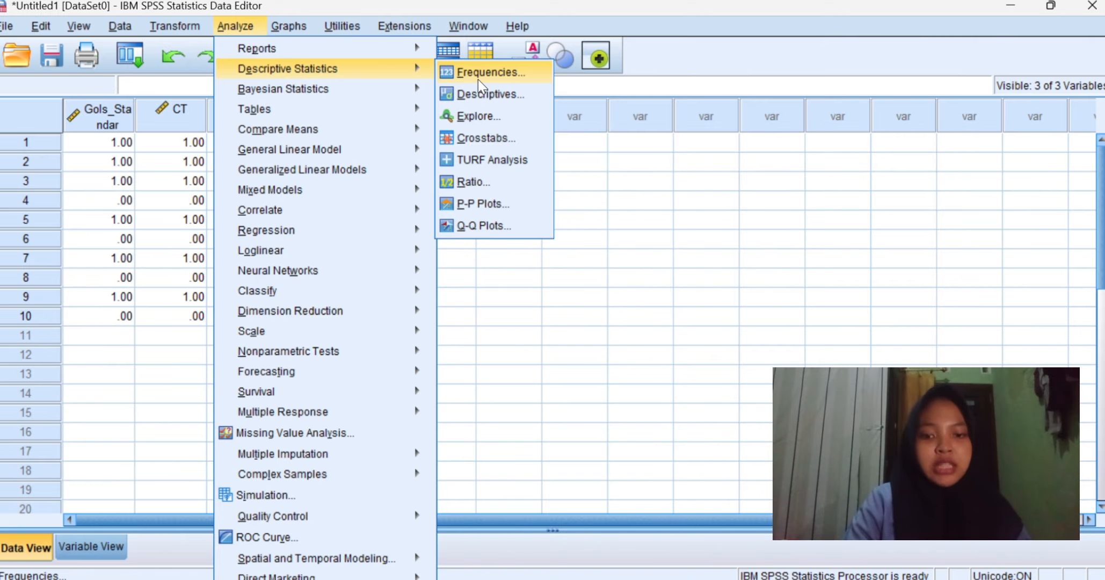
click(494, 94)
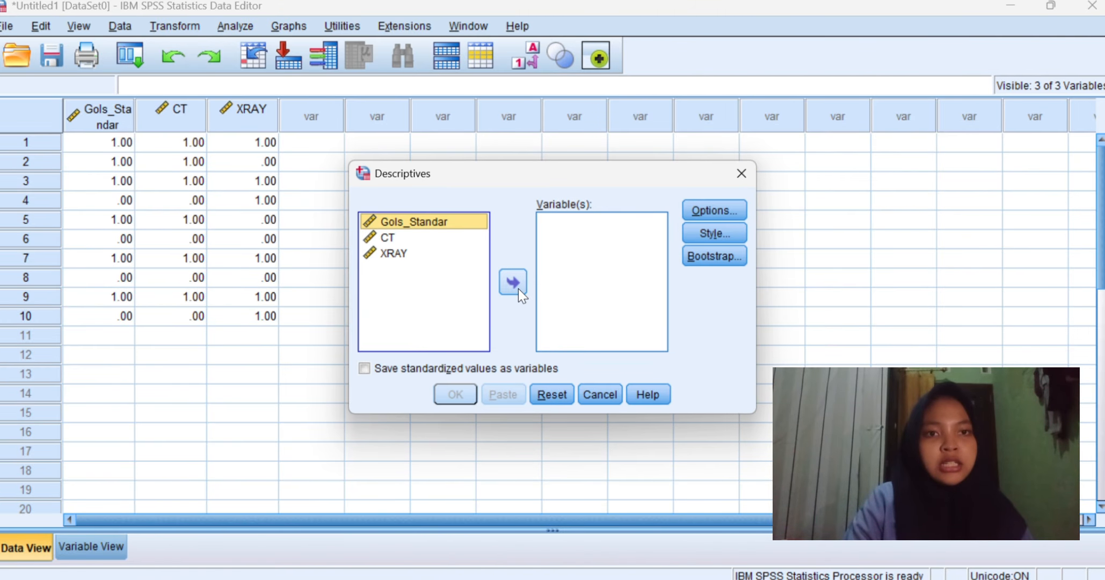
click(516, 282)
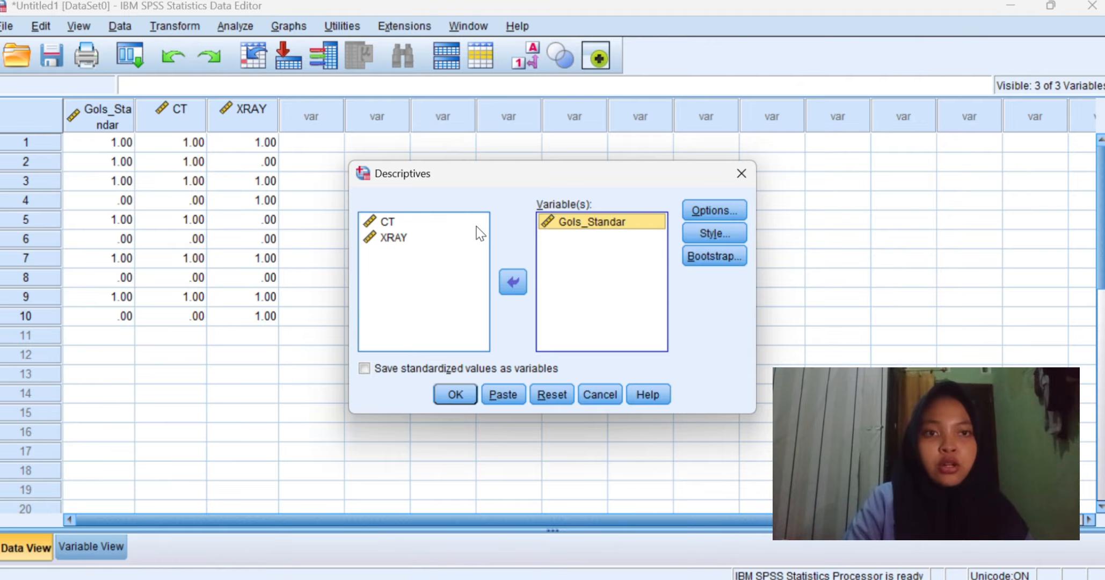
click(477, 226)
click(509, 275)
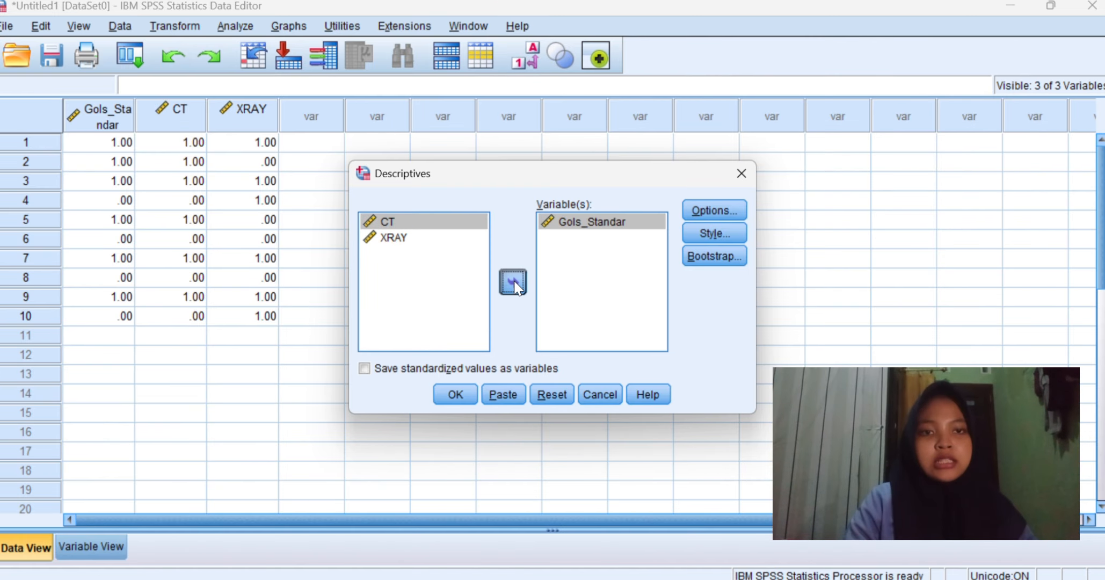
click(472, 233)
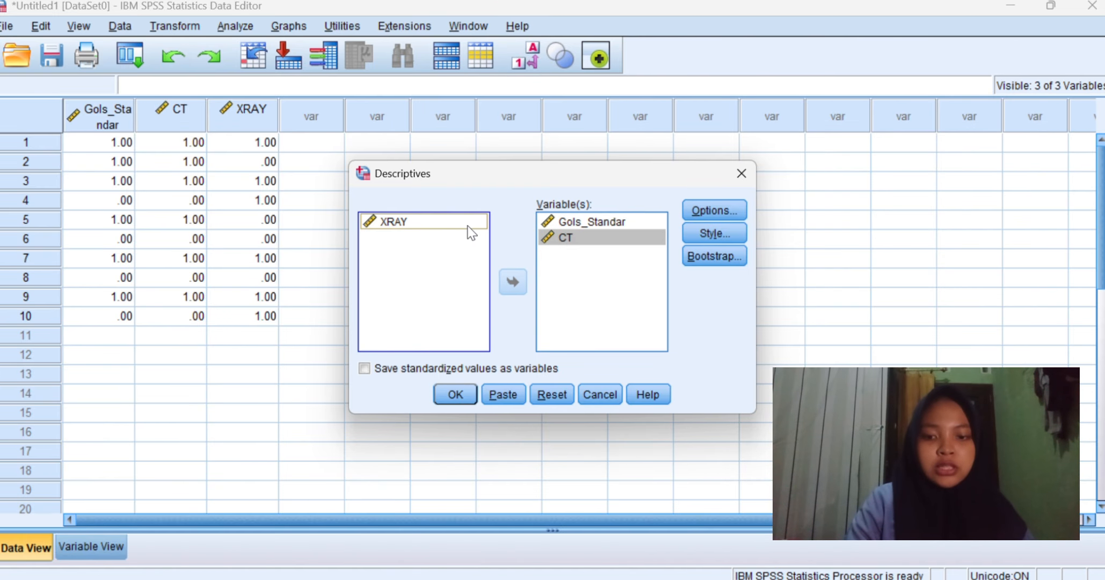
click(521, 286)
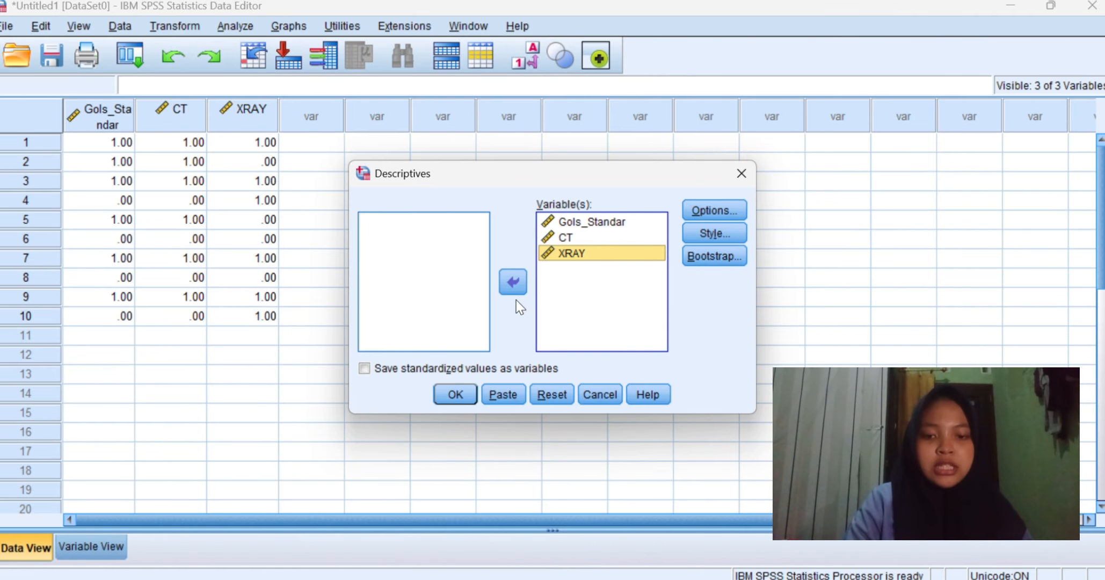
click(470, 396)
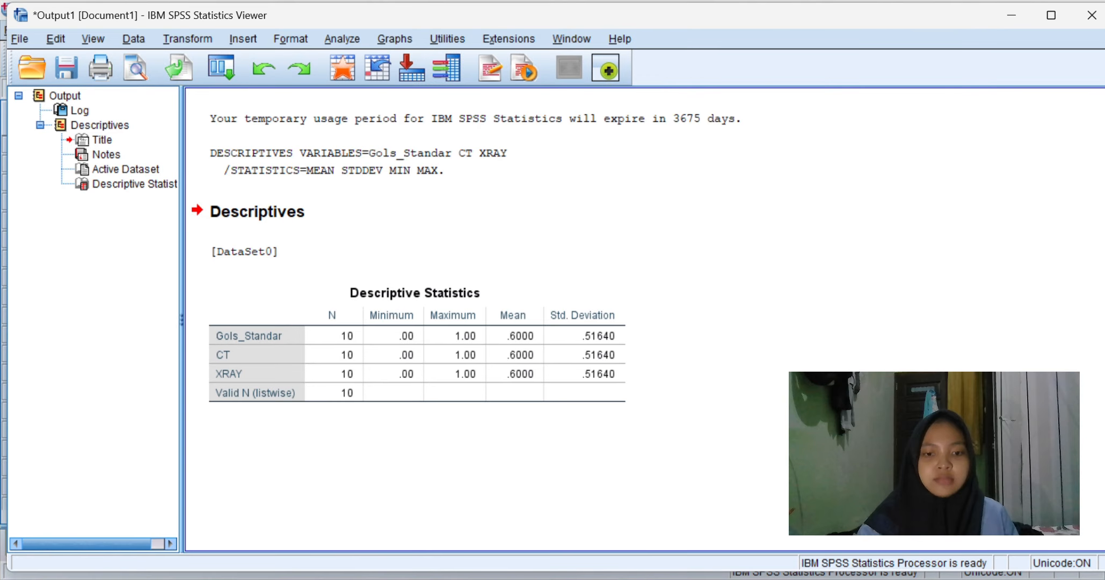
Step: Return to the data editor, open Explore, and add Gols_Standar, CT and XRAY to the Dependent List
click(668, 523)
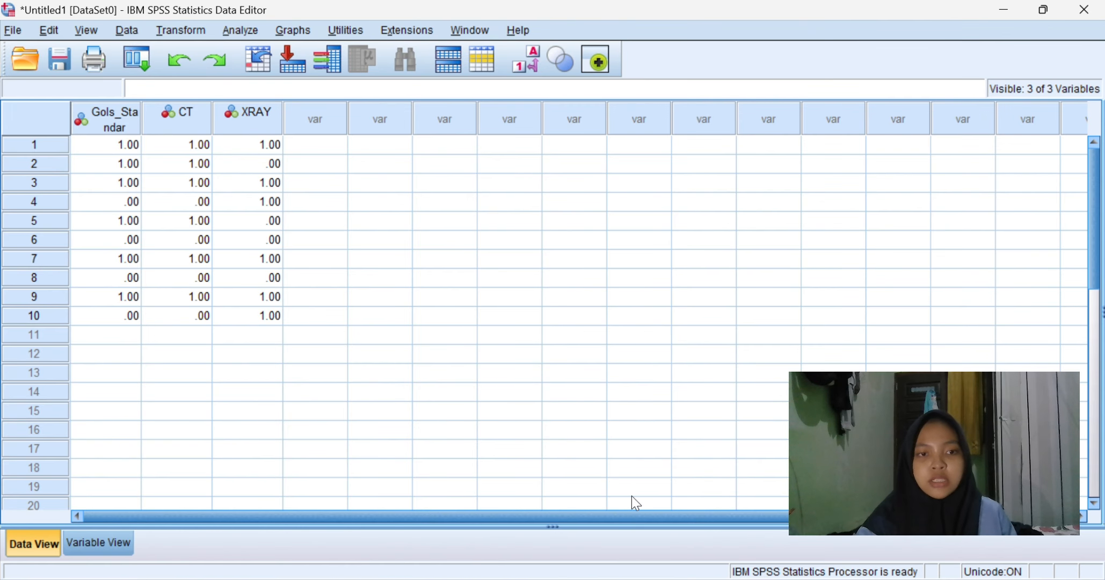
click(252, 34)
mouse_move(344, 71)
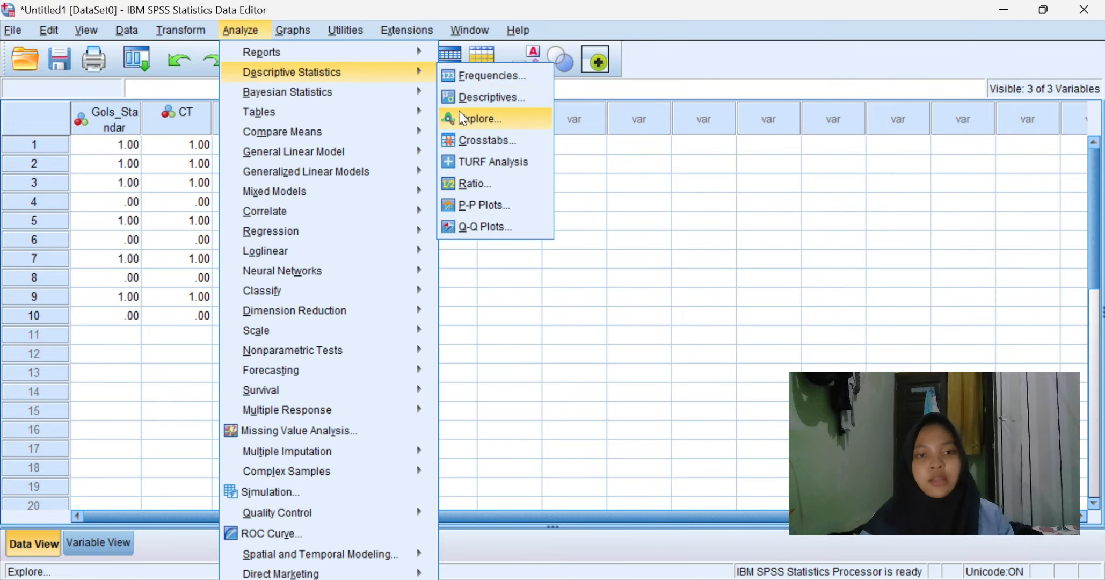
click(461, 116)
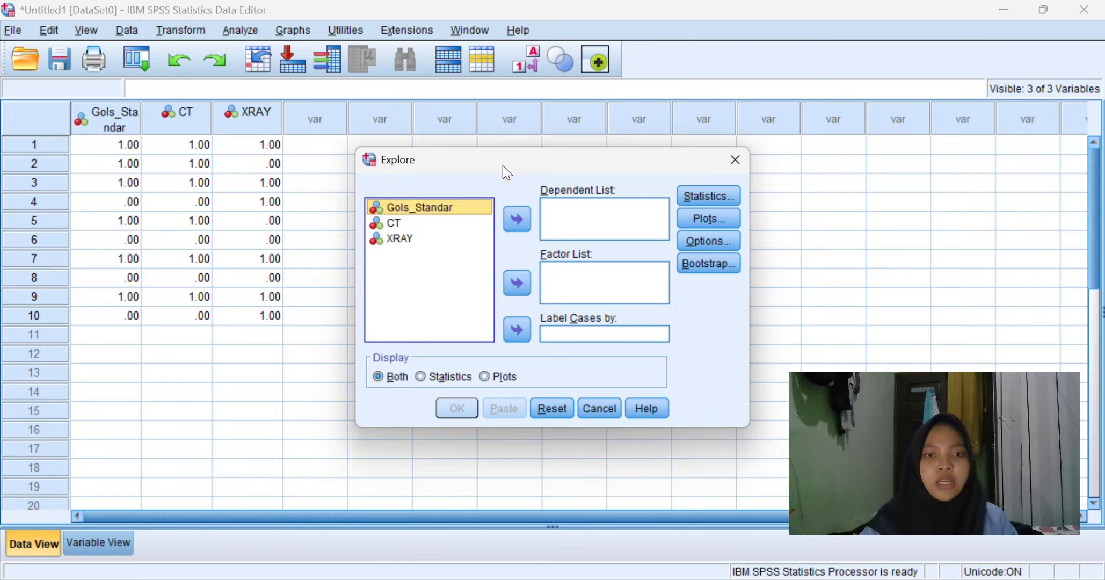
click(518, 229)
click(470, 223)
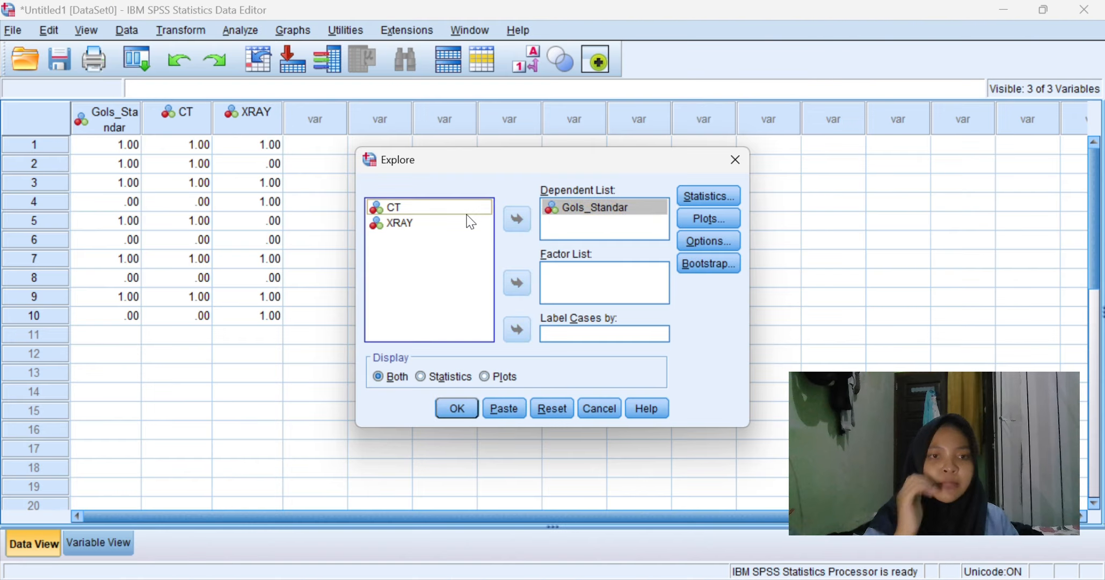
click(468, 207)
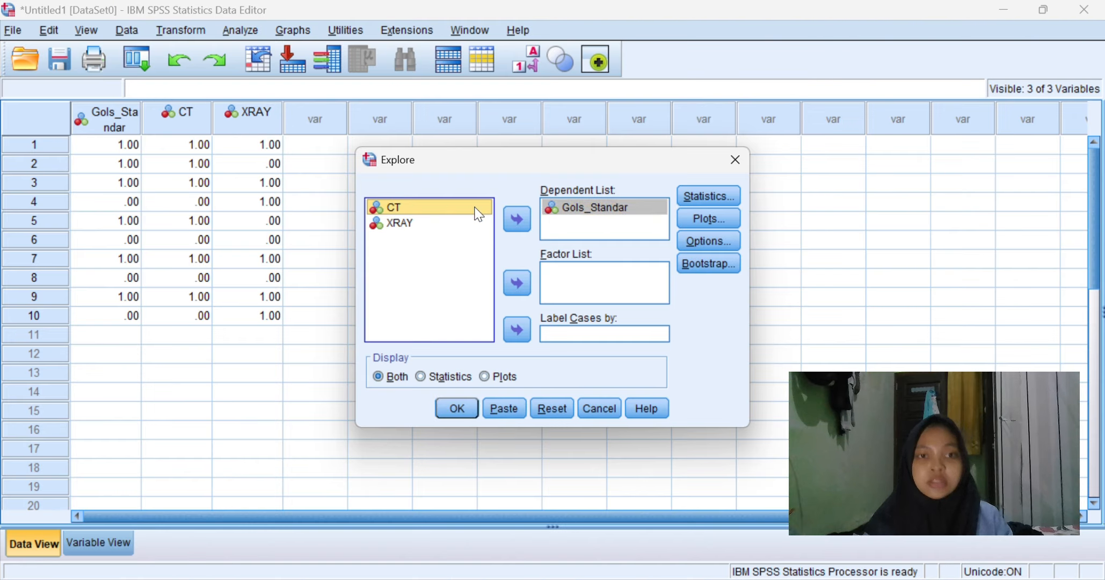
click(516, 220)
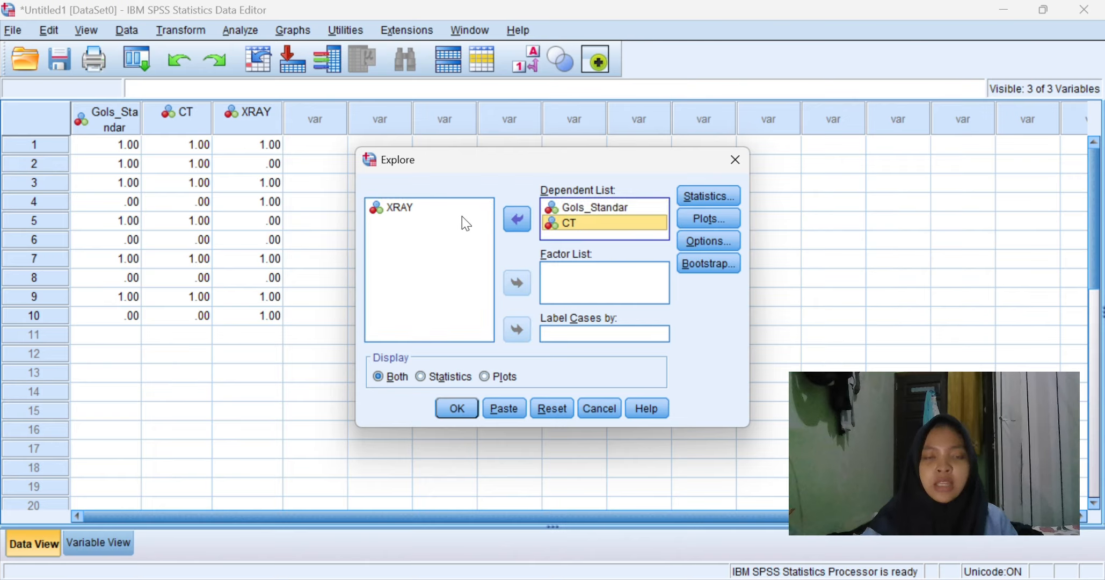
click(468, 209)
click(516, 217)
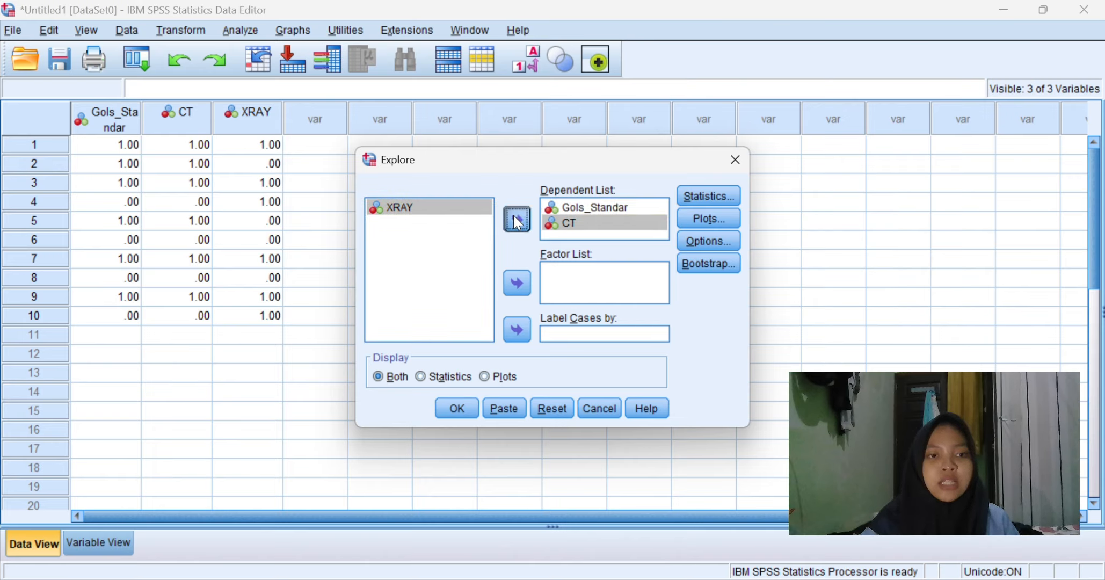
Step: Enable normality plots with tests in Explore's plot options, run Explore, and review the normality results
click(711, 224)
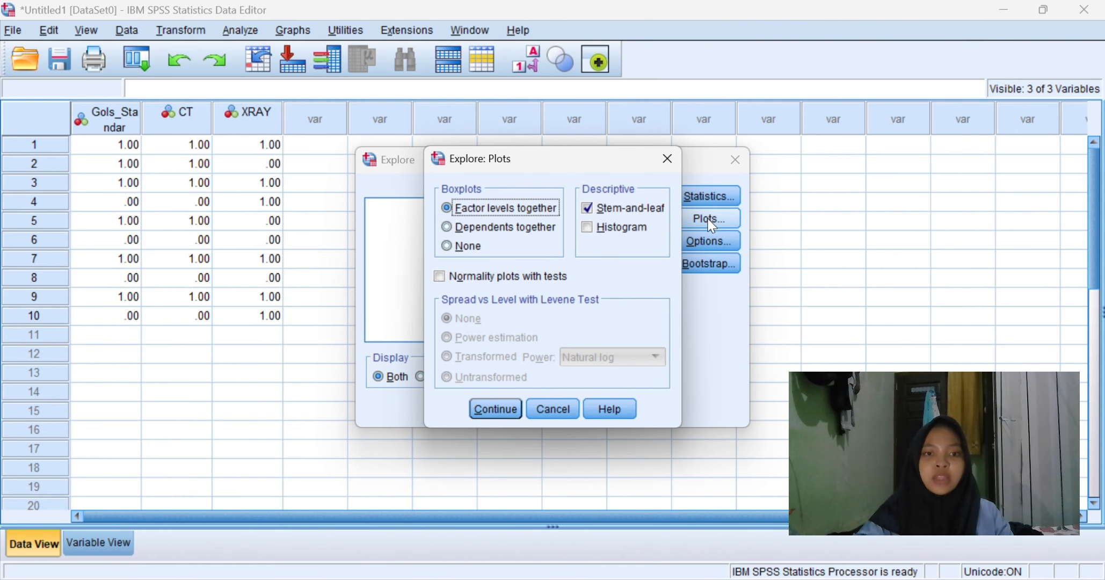
click(447, 276)
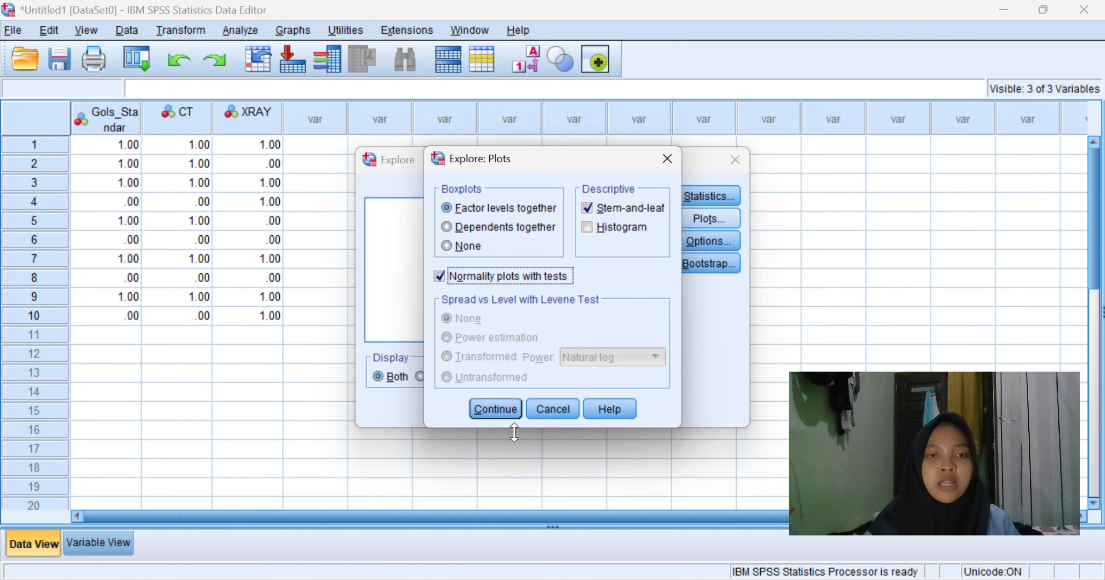
click(503, 411)
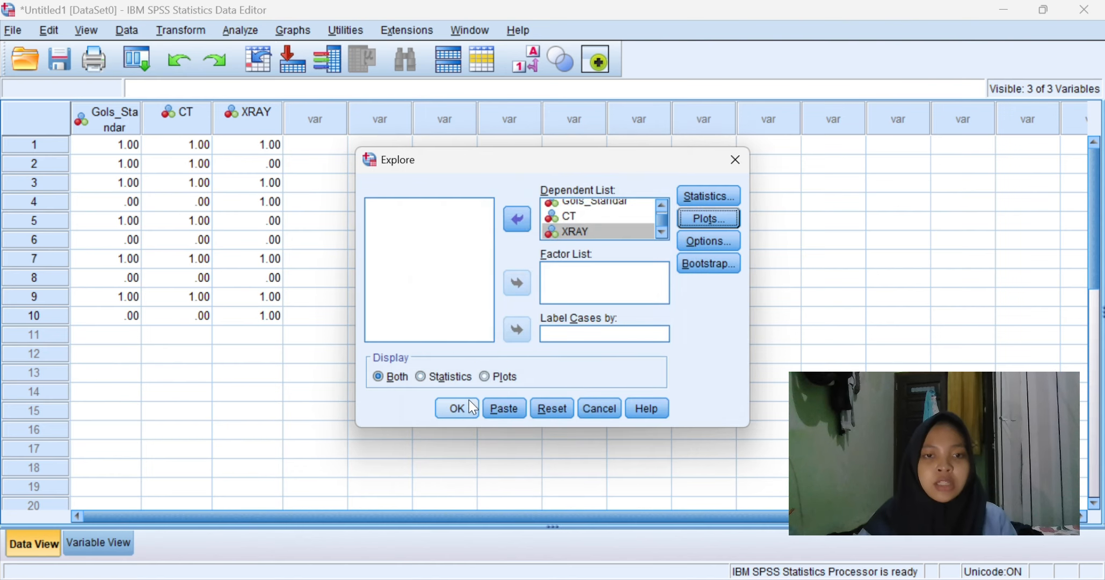
click(470, 415)
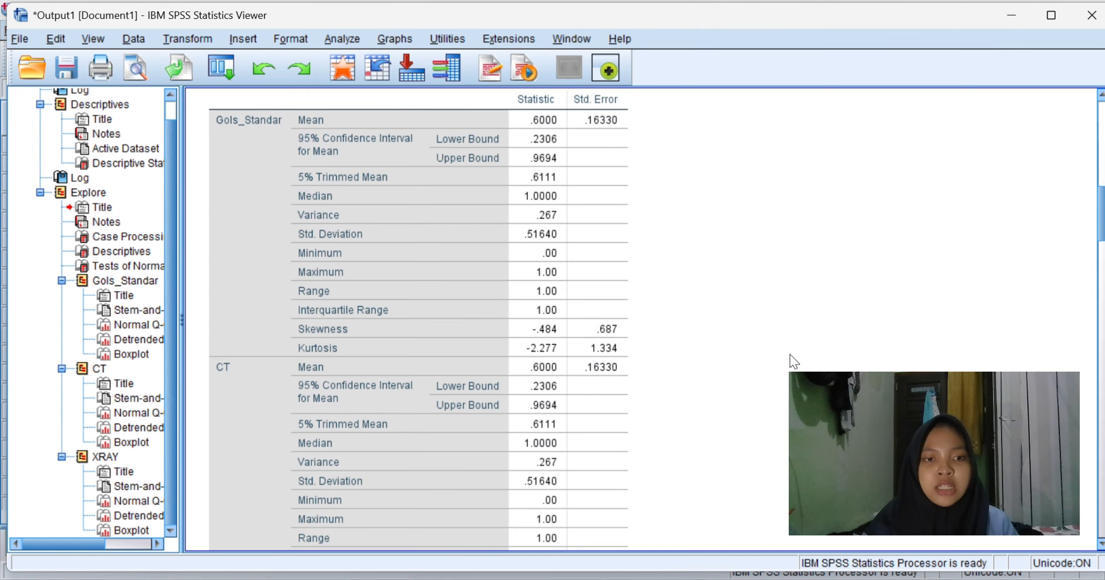
scroll(790, 354, up, 3)
scroll(671, 366, down, 10)
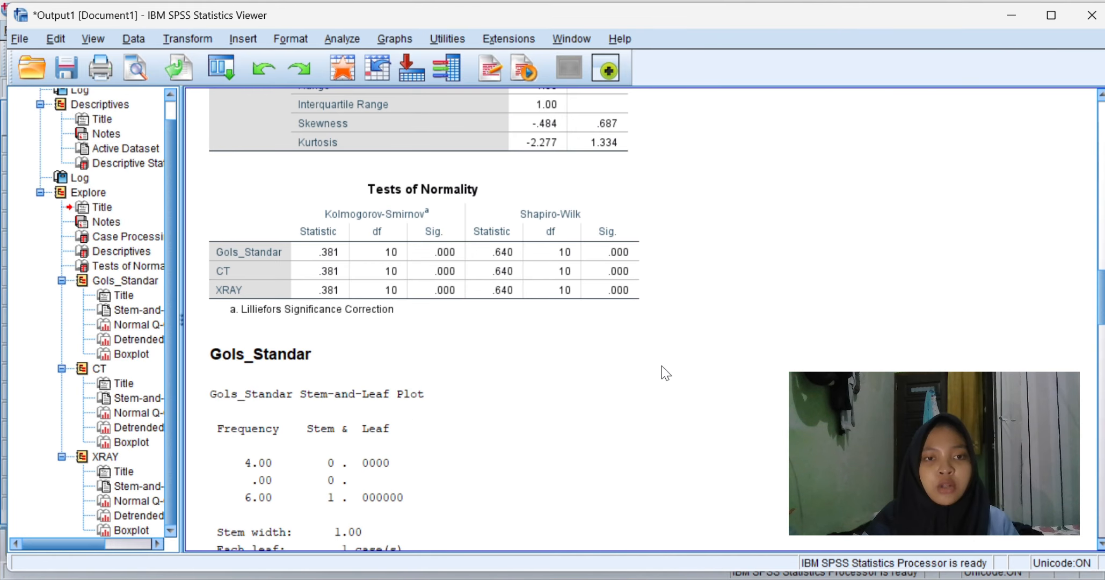
click(635, 294)
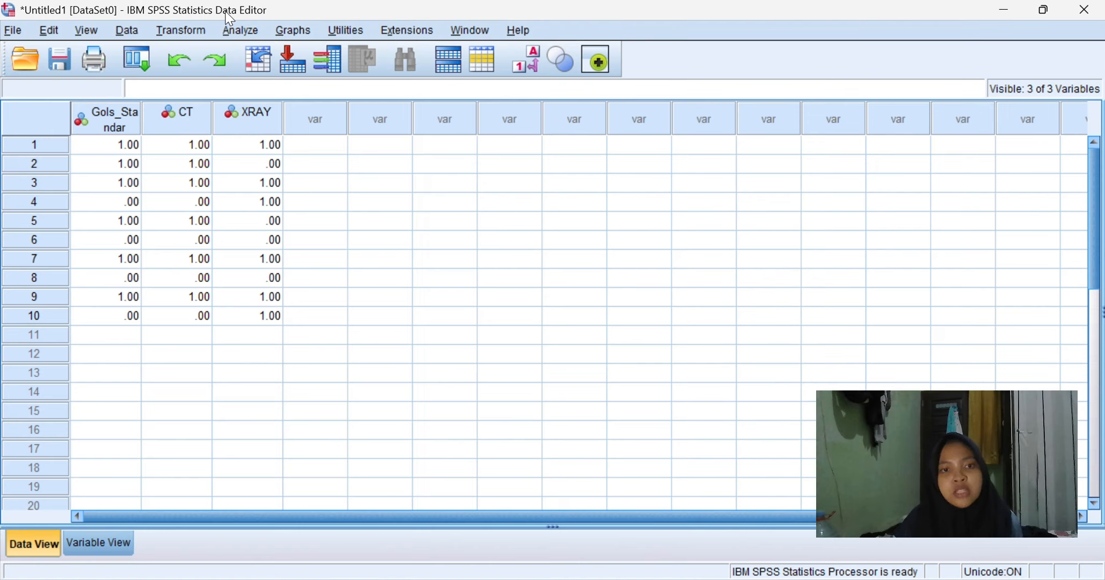
Step: Open Bivariate Correlations and add Gols_Standar, CT and XRAY to the Variables list
click(249, 34)
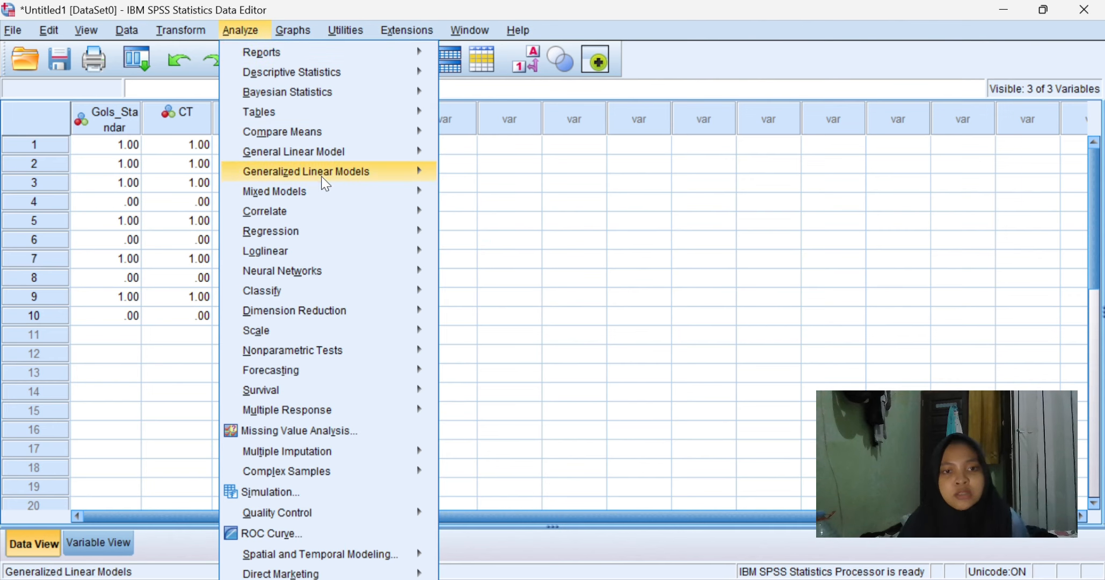
mouse_move(361, 212)
click(478, 215)
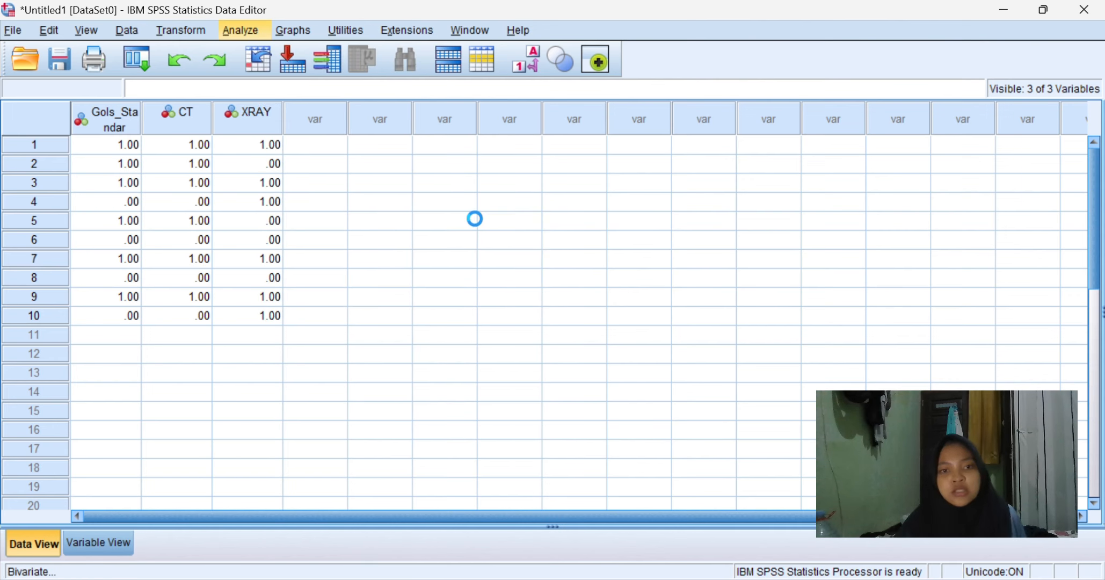
click(517, 233)
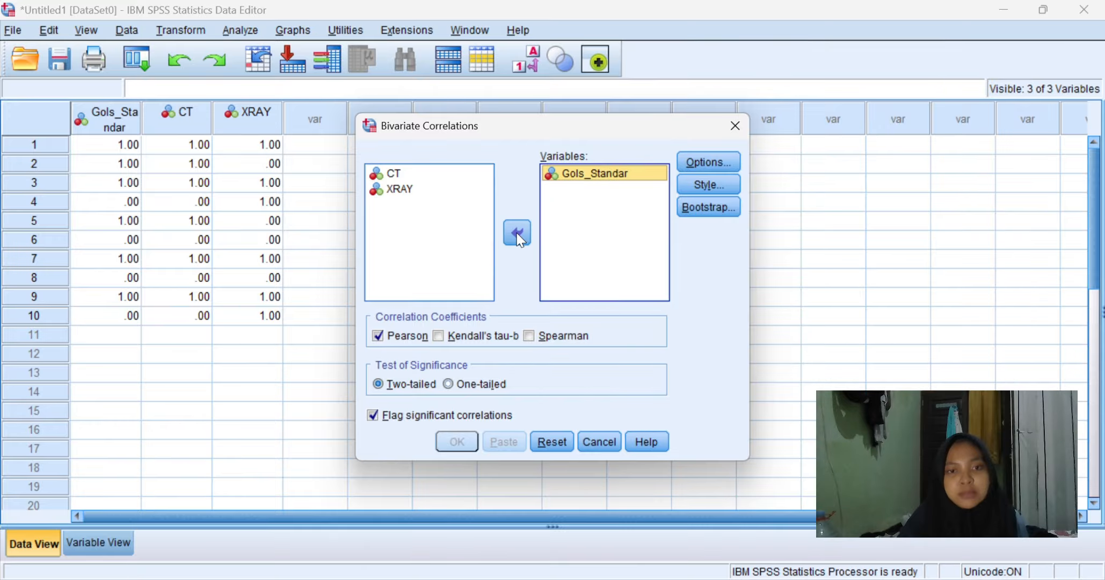
click(466, 179)
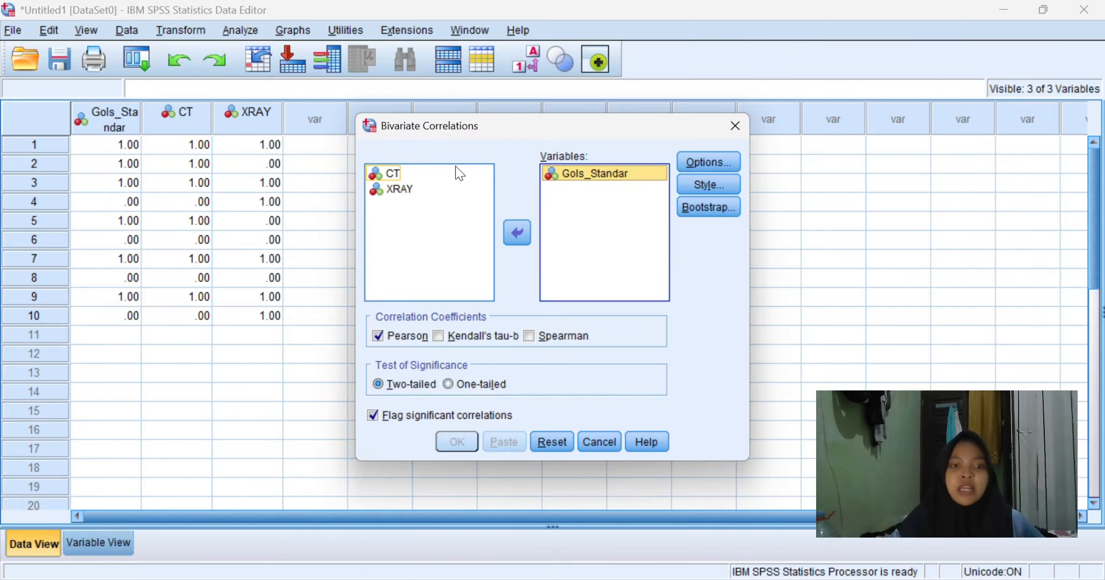
click(528, 246)
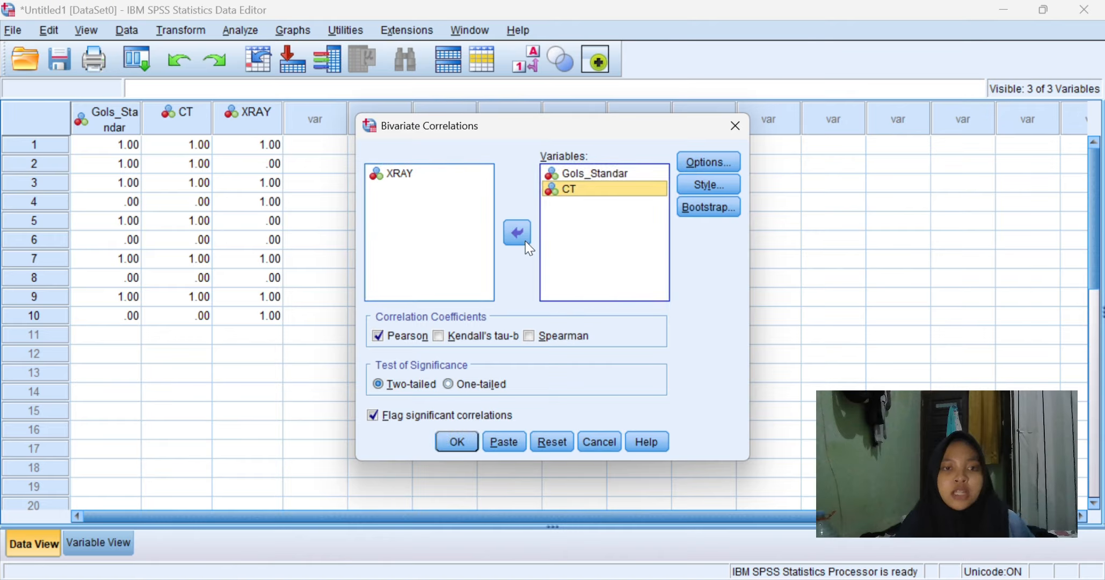
click(441, 175)
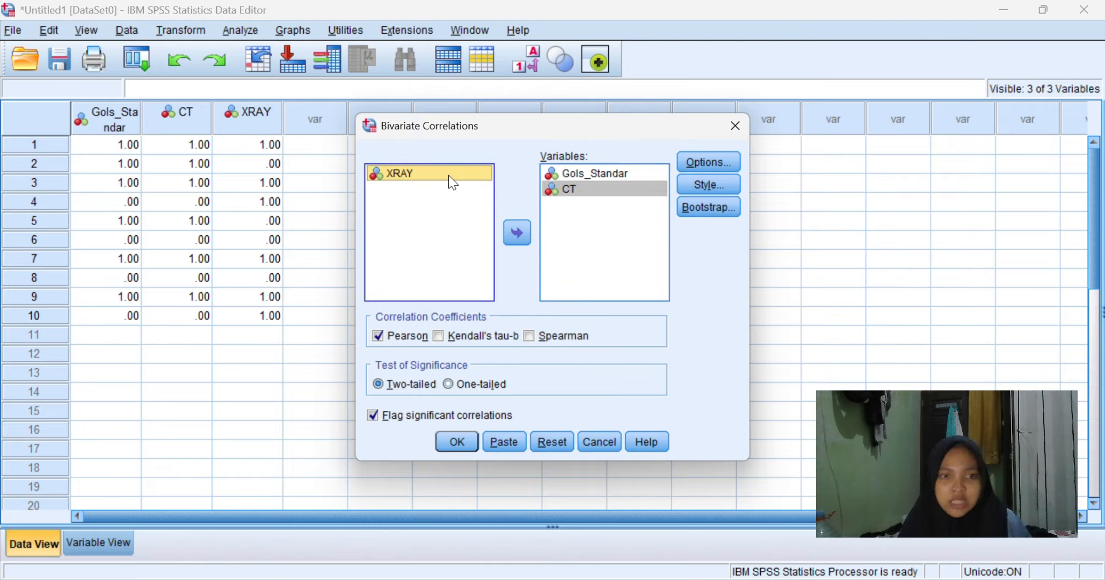
click(517, 242)
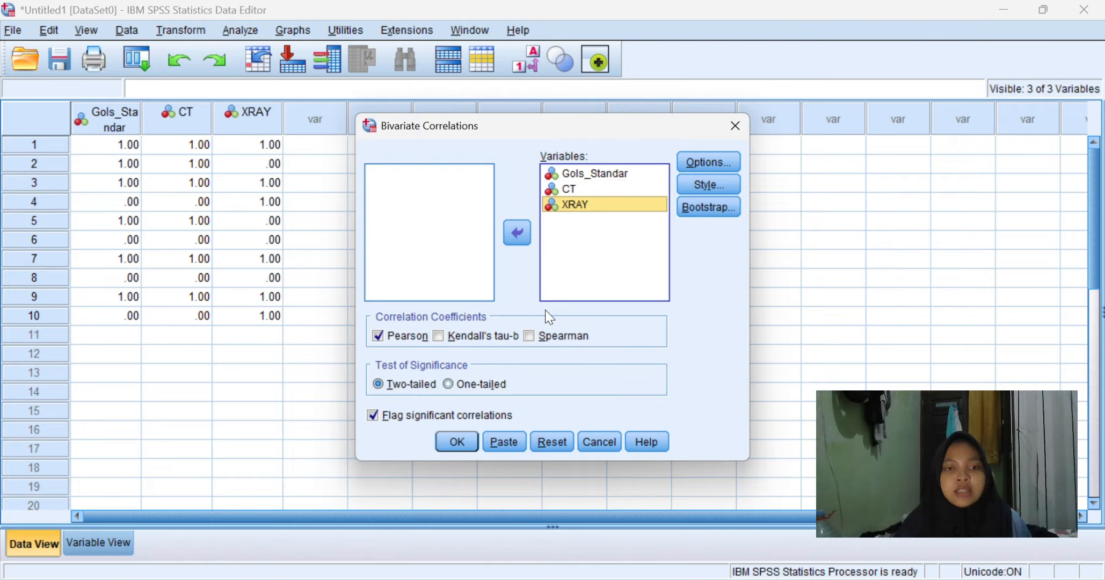
Step: Add Spearman to the Pearson coefficient, run the correlation, and review the Pearson and Spearman correlation tables
click(530, 337)
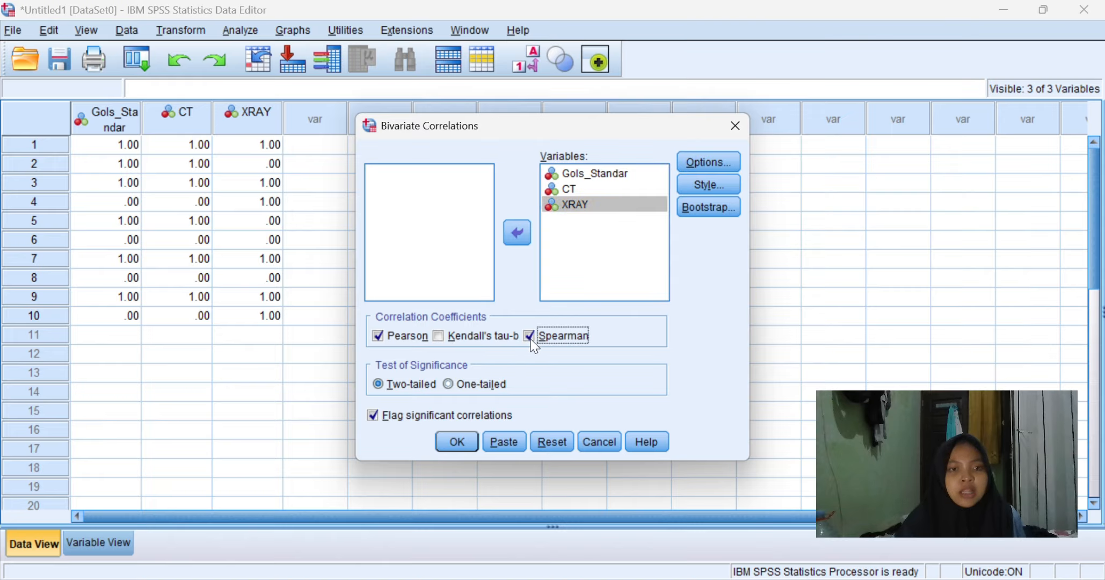
click(457, 442)
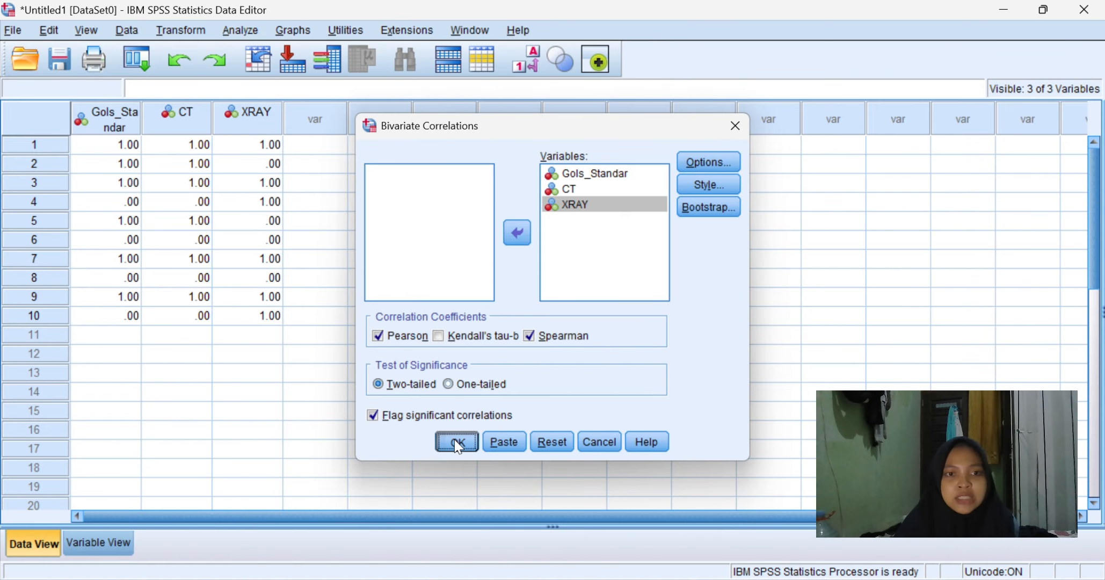
scroll(814, 442, up, 5)
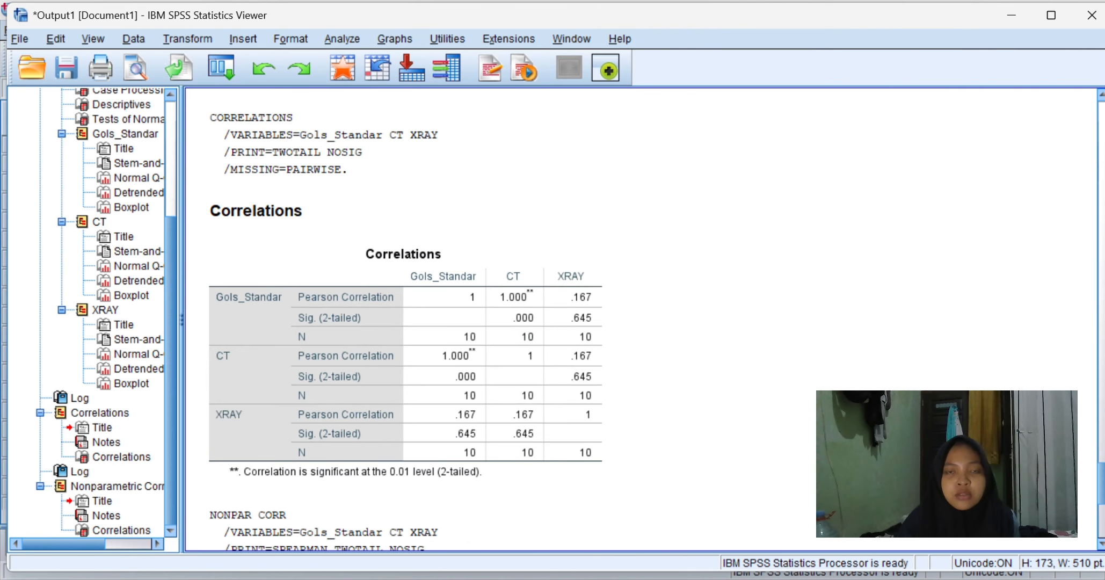
scroll(813, 441, down, 1)
scroll(814, 442, up, 1)
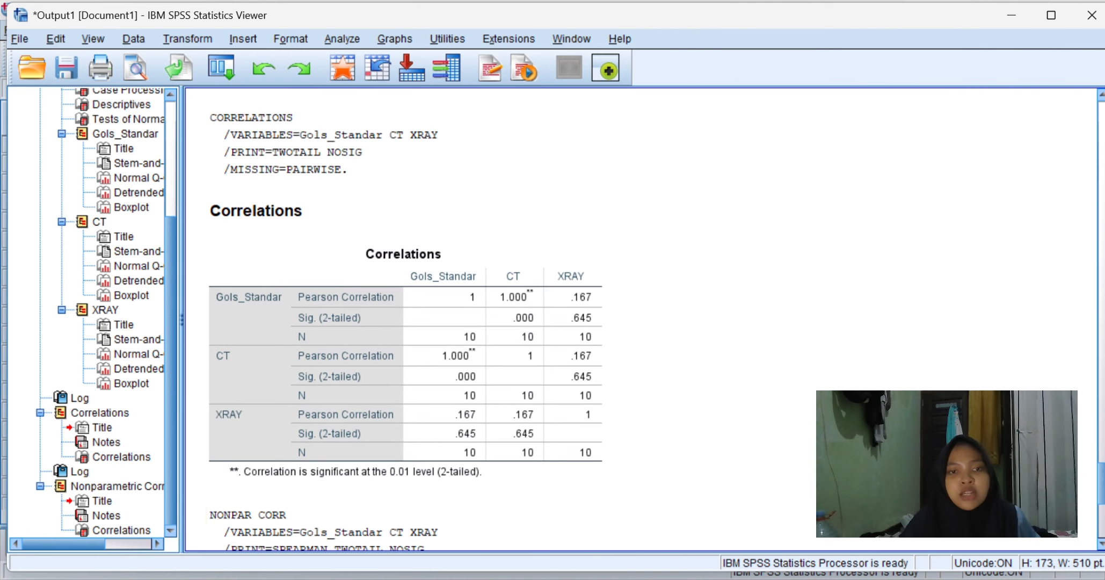
scroll(814, 441, down, 5)
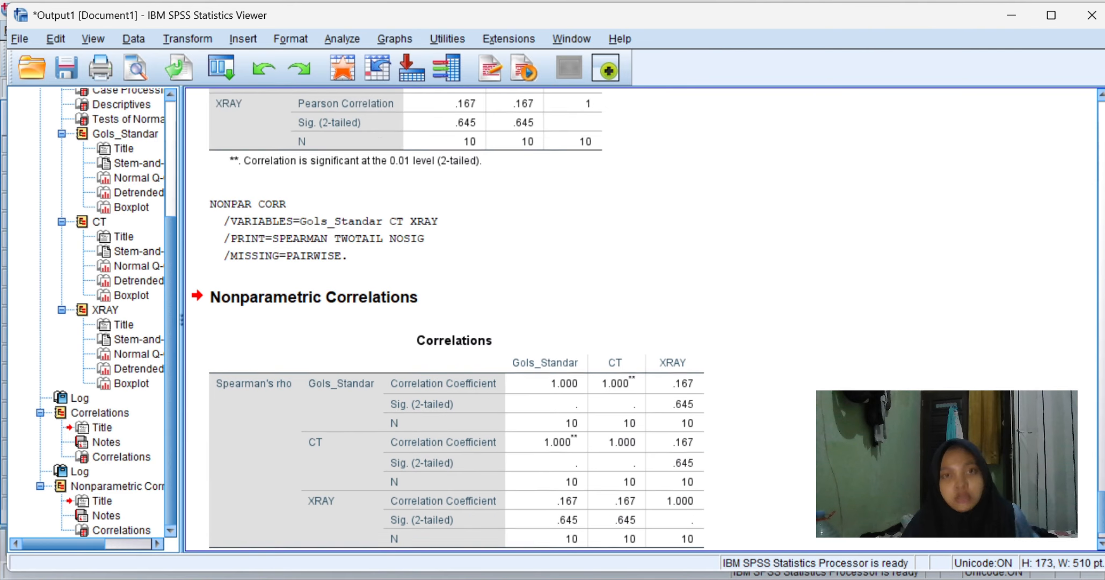
scroll(814, 441, down, 2)
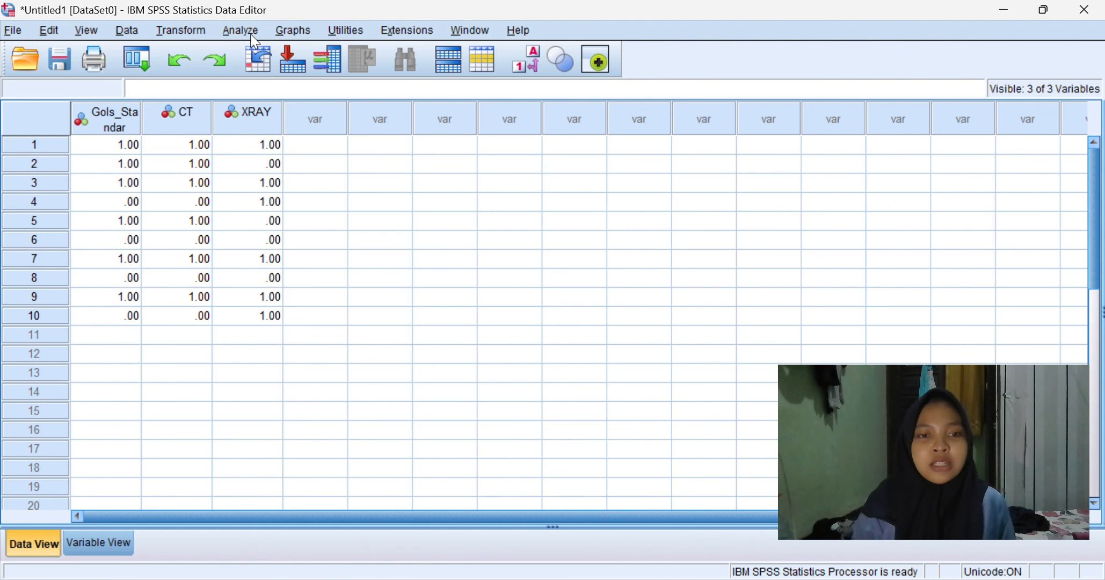
Step: Run a Paired-Samples T Test pairing CT with XRAY and review the output
click(253, 35)
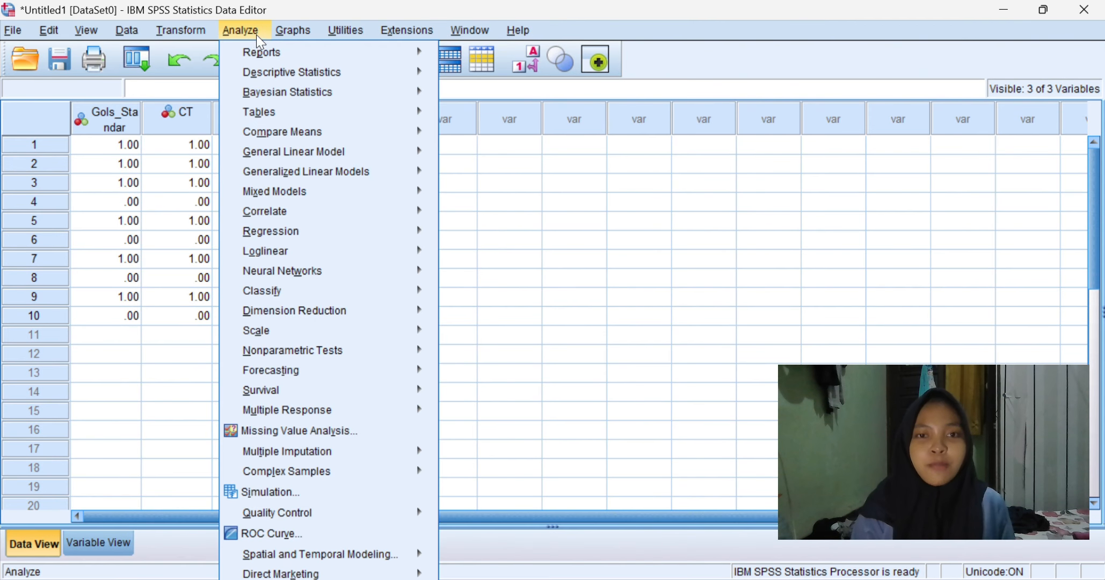
click(250, 31)
click(247, 31)
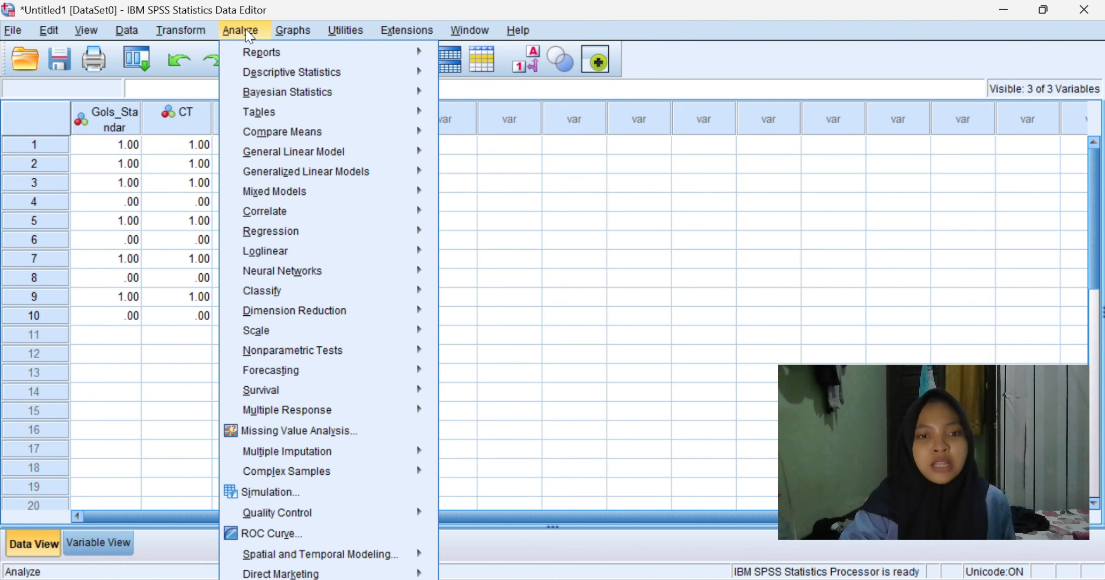
mouse_move(305, 137)
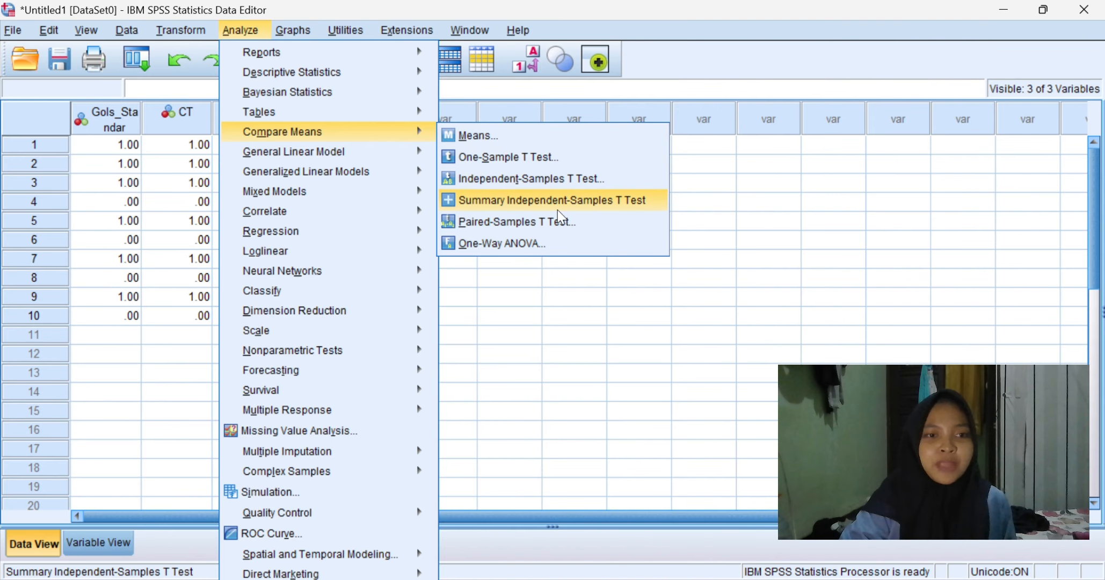
click(560, 226)
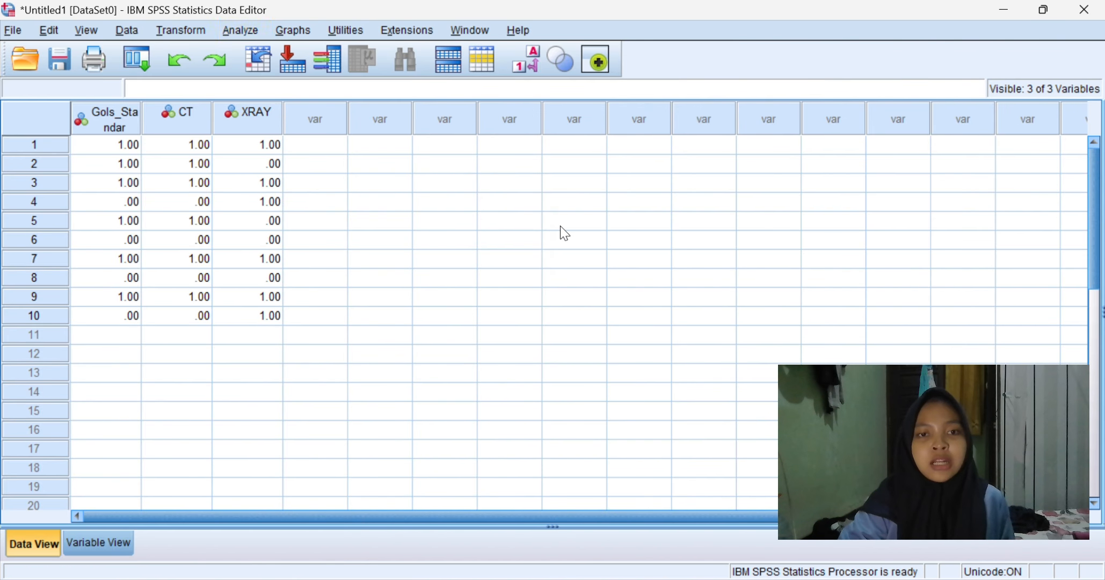
click(80, 79)
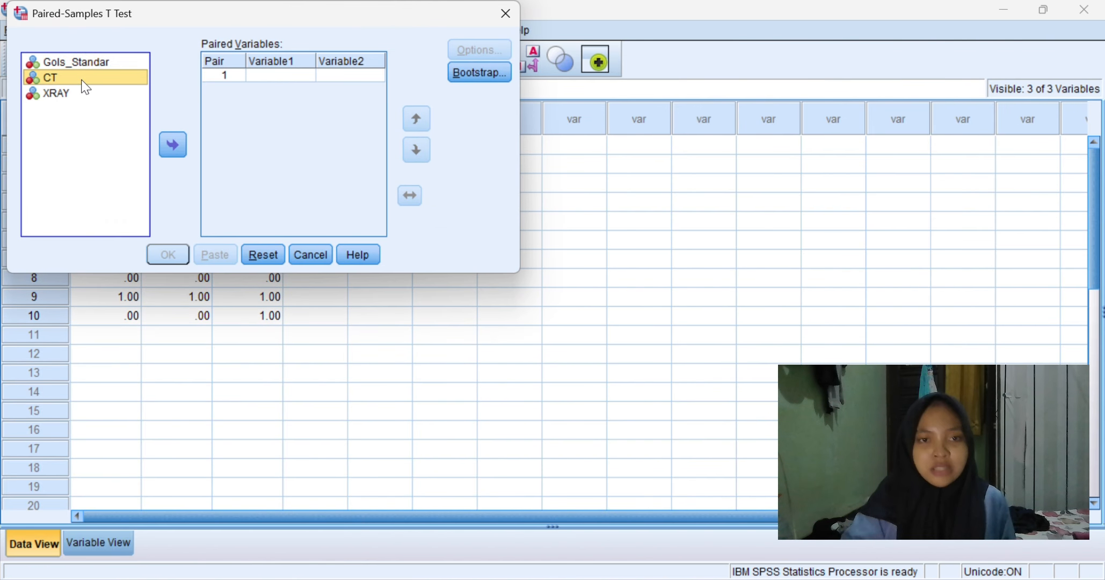
click(173, 145)
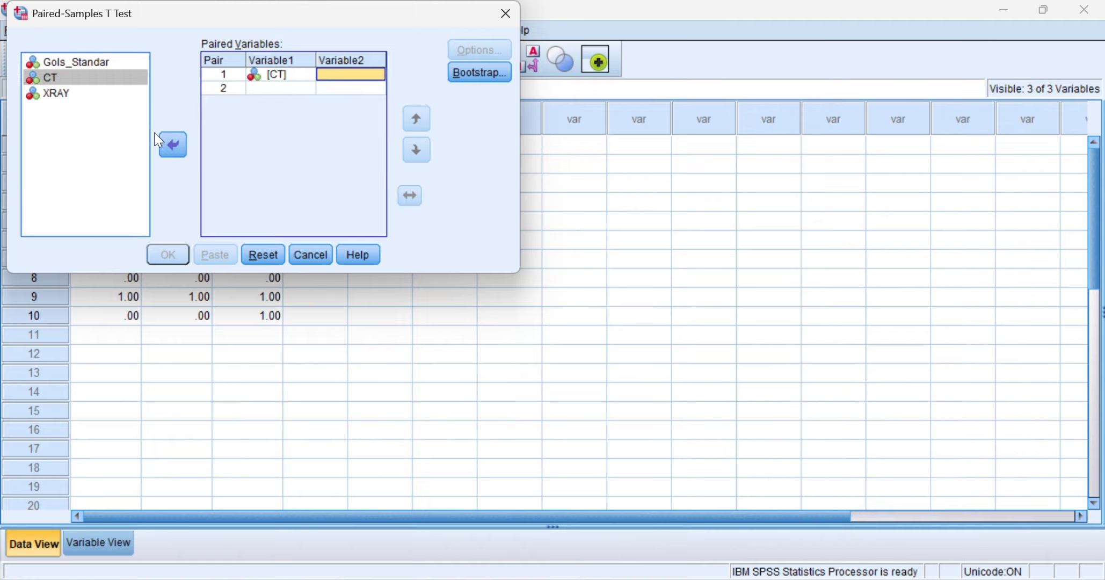
click(91, 94)
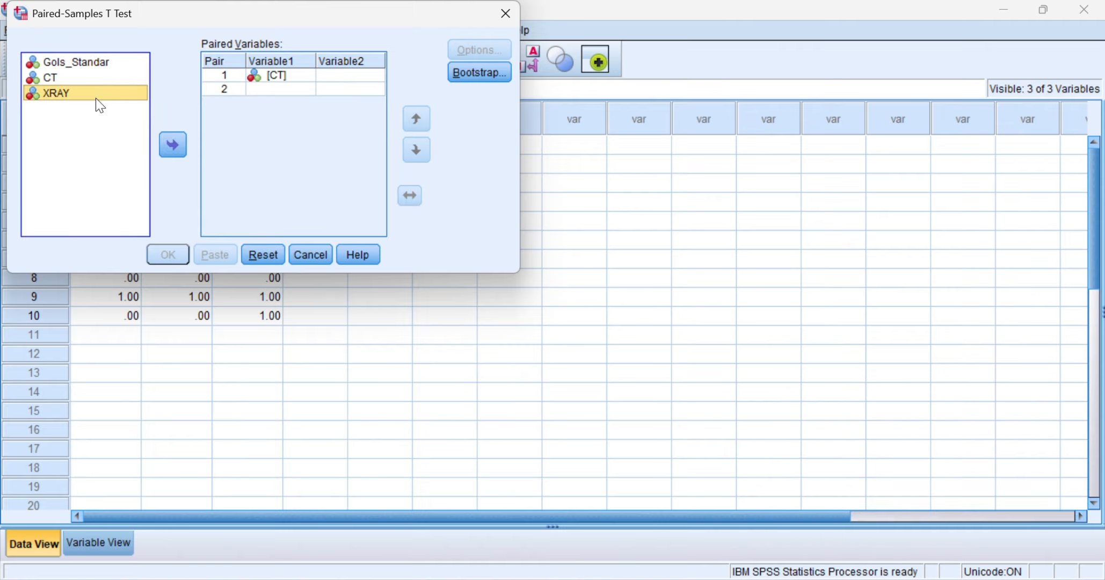
click(166, 144)
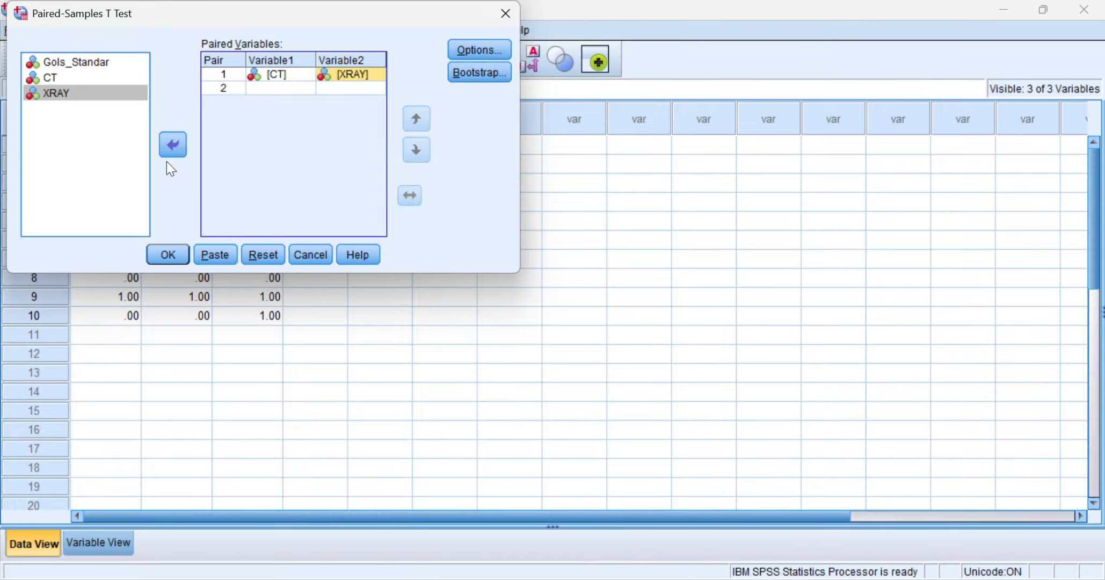
click(167, 254)
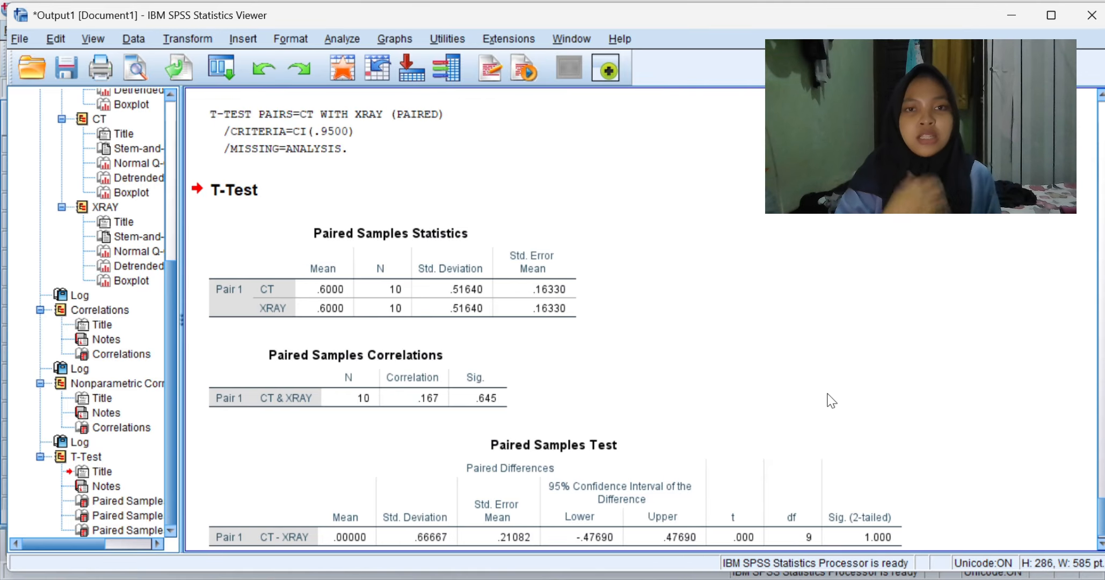
scroll(831, 400, down, 1)
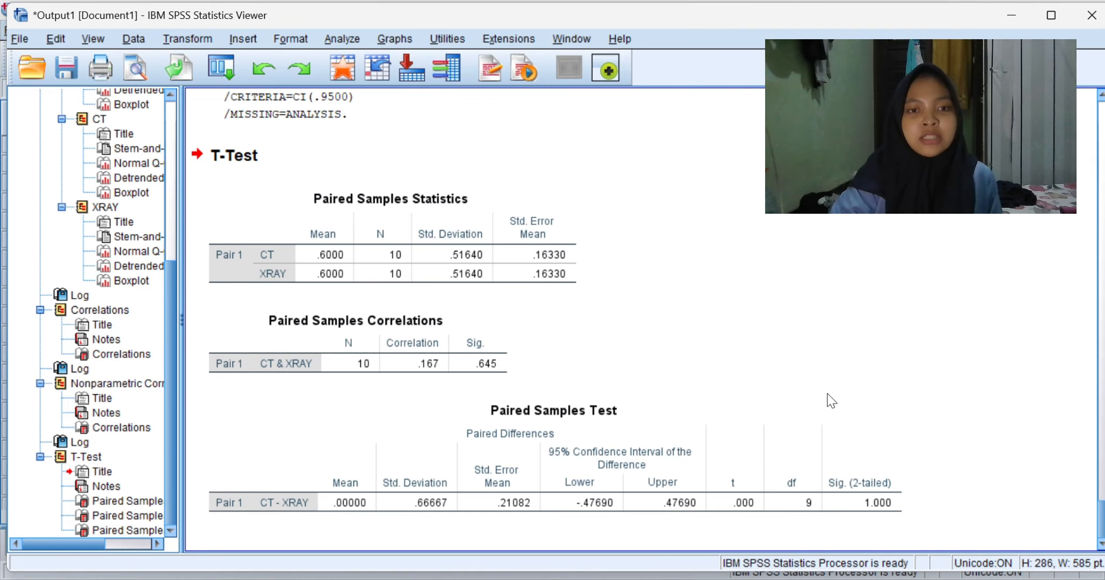